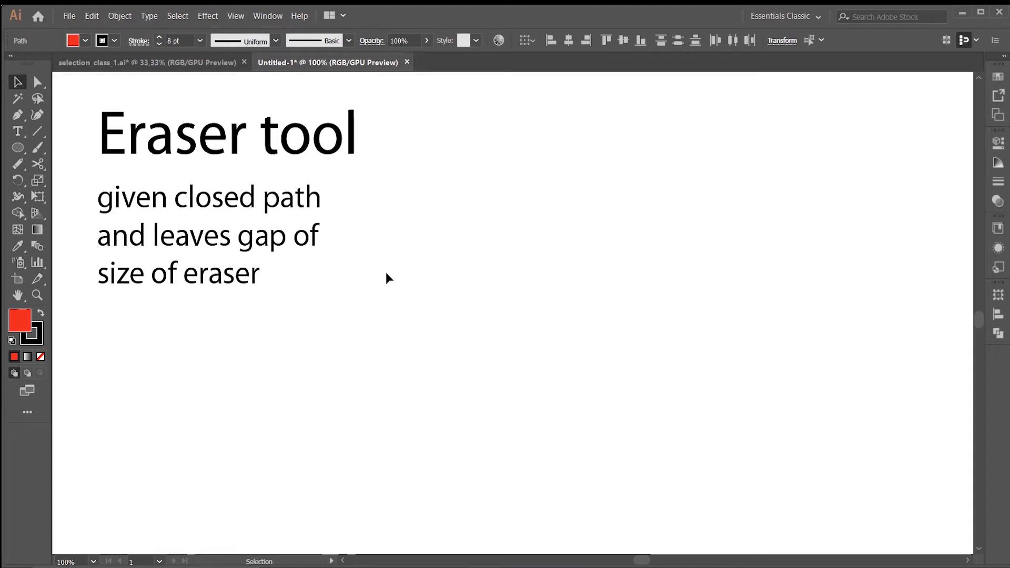
- Draw a red-filled ellipse about 143 by 134 px with the 8 pt black stroke beside the Eraser tool text
left_click(18, 149)
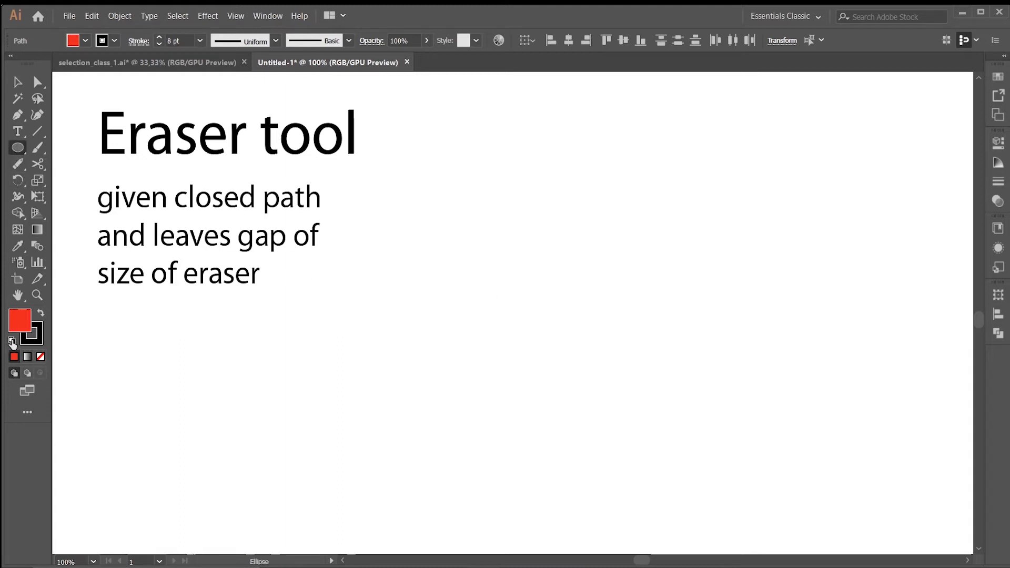
mouse_move(448, 229)
left_mouse_down()
mouse_move(534, 313)
mouse_move(555, 363)
mouse_move(595, 371)
left_mouse_up()
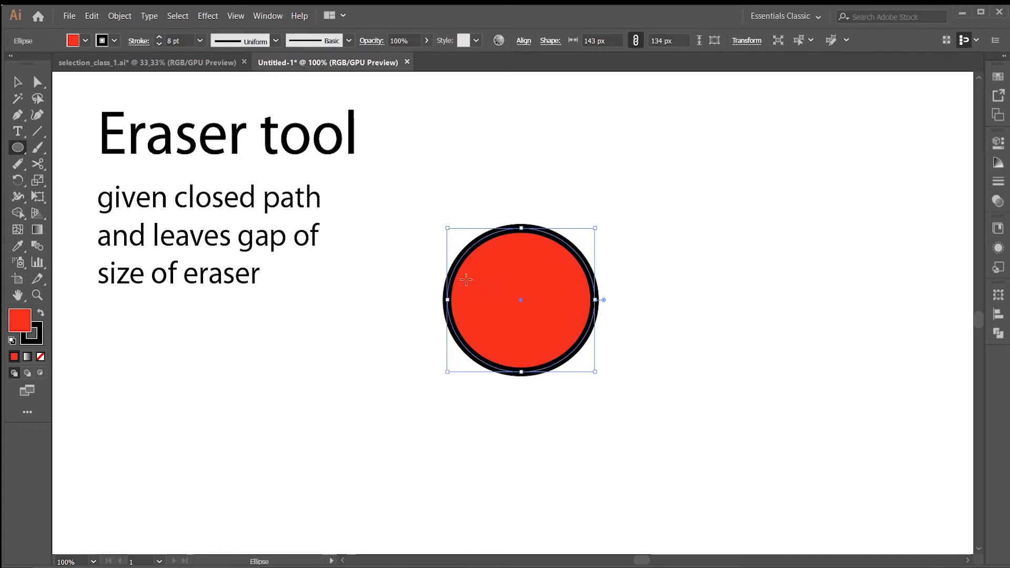
- Adjust the Eraser tool's size and erase across the red ellipse's upper edge and diagonally through its body
left_click(38, 164)
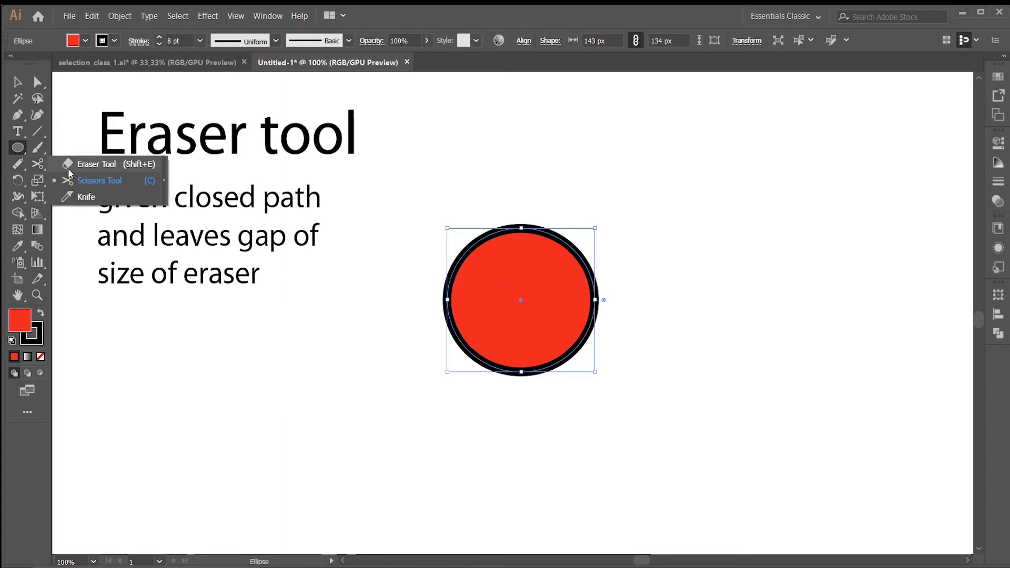
left_click(69, 167)
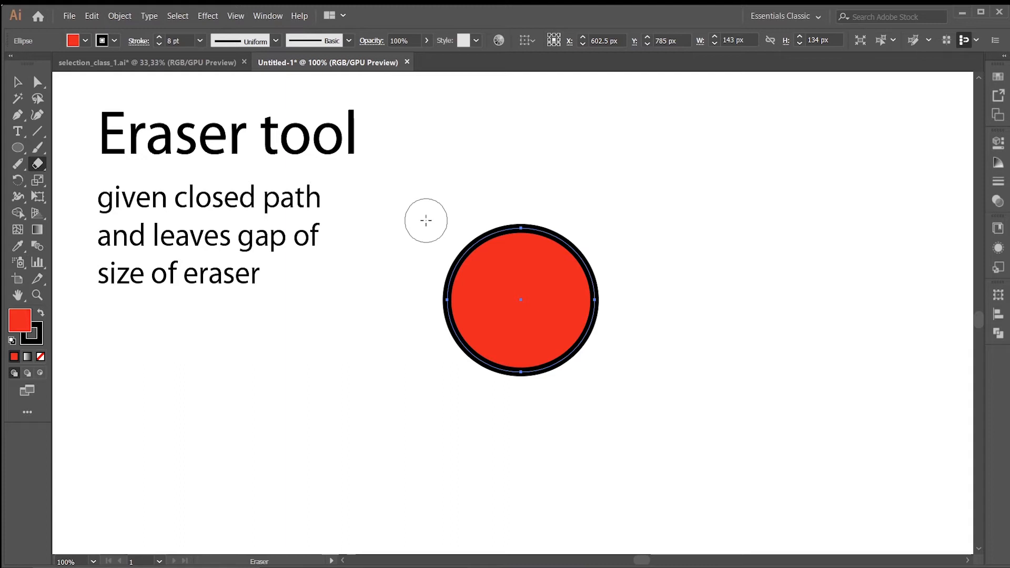
key("bracketleft")
key("bracketleft")
key("bracketleft")
key("bracketleft")
key("bracketleft")
key("bracketright")
key("bracketright")
key("bracketright")
key("bracketright")
key("bracketleft")
key("bracketleft")
key("bracketleft")
key("bracketright")
key("bracketright")
key("bracketright")
key("bracketright")
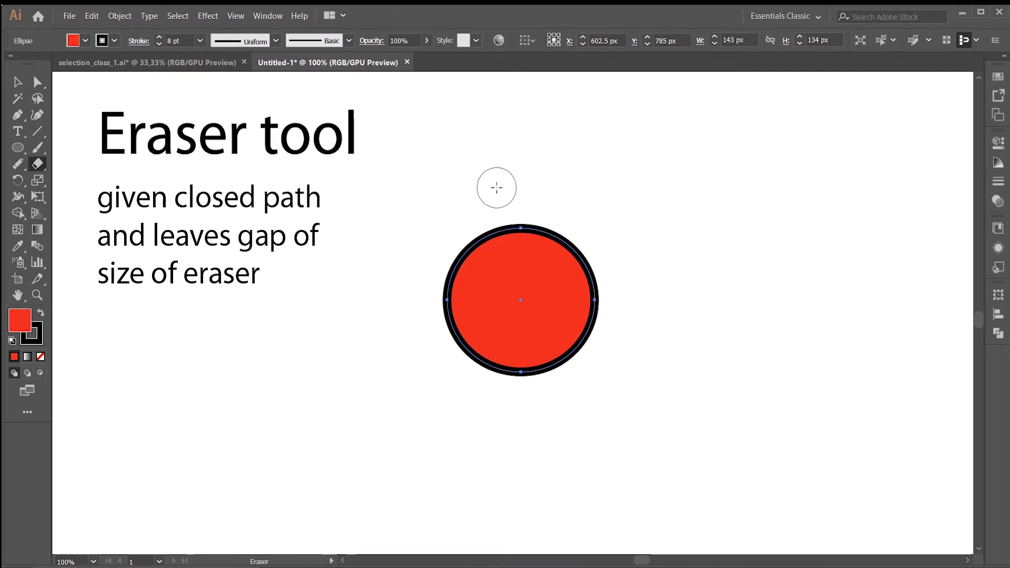
left_click_drag(480, 206, 556, 245)
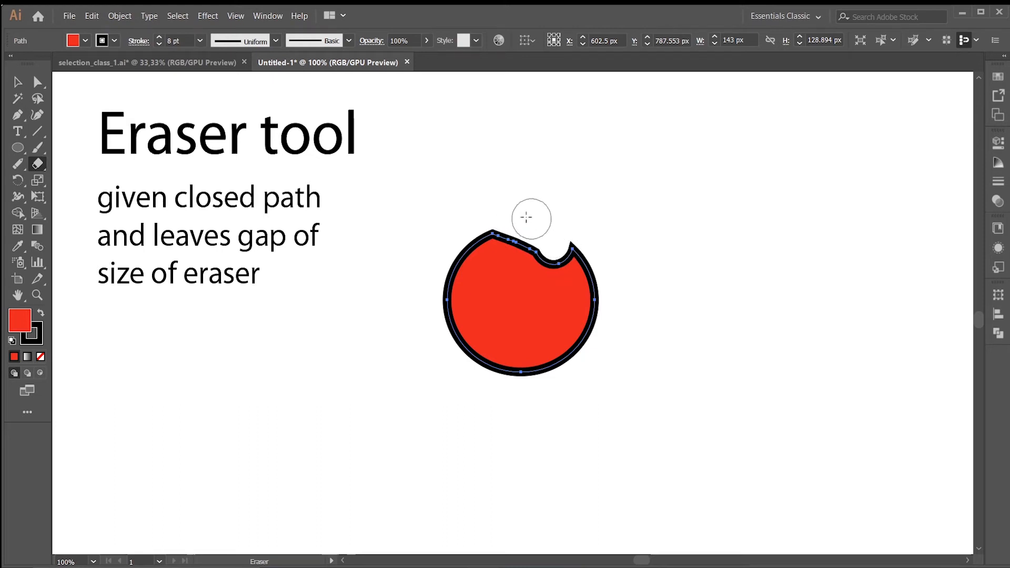
left_click_drag(607, 363, 418, 268)
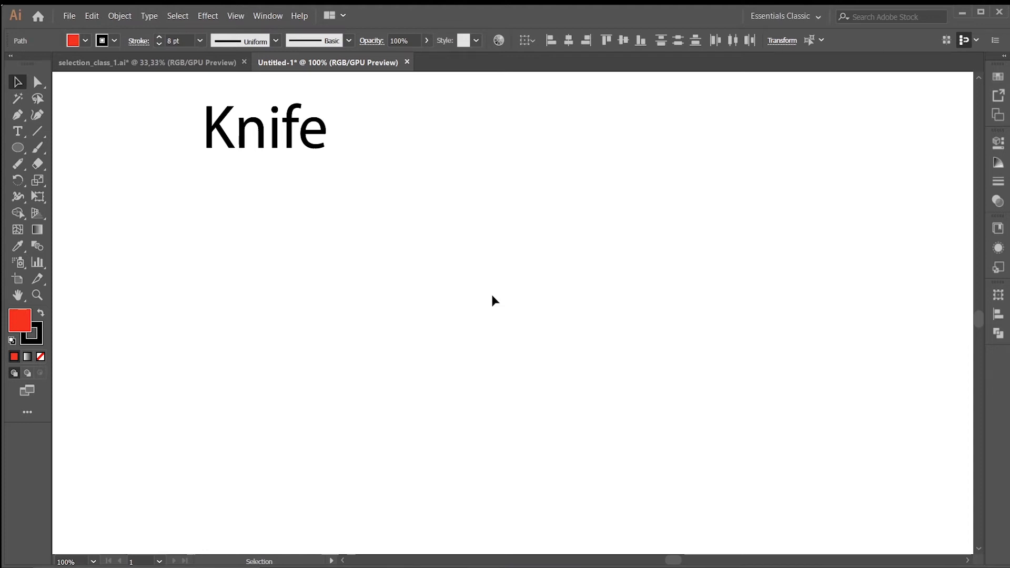
- Draw a red-filled circle about 193 px wide below the Knife title and set its stroke to 5 pt
left_click(19, 149)
mouse_move(389, 229)
left_mouse_down()
mouse_move(557, 377)
mouse_move(588, 435)
left_mouse_up()
left_click(161, 46)
left_click(161, 46)
left_click(161, 45)
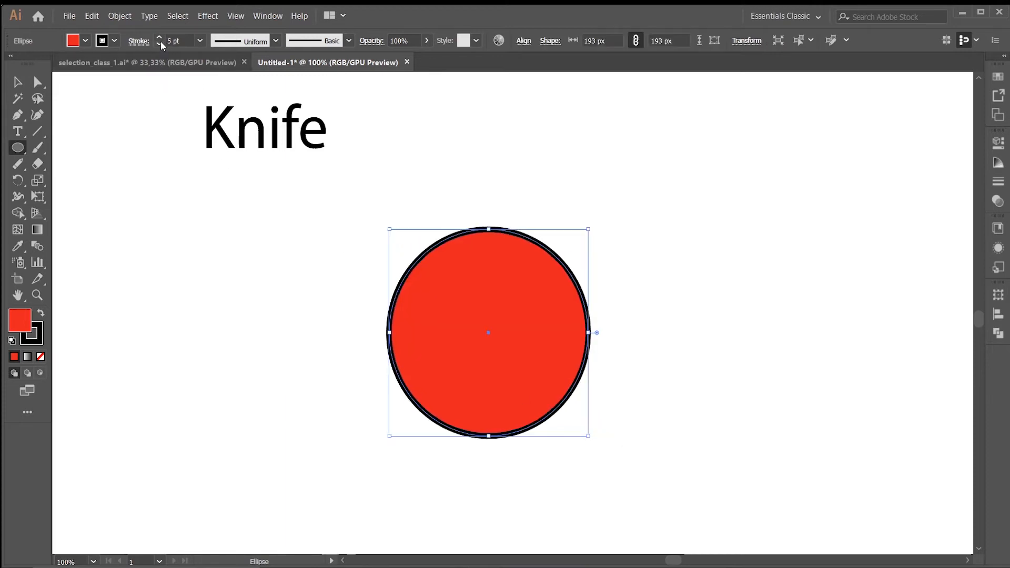
- Cut the circle diagonally across its upper-right part with the Knife tool
left_click_drag(37, 164, 85, 202)
left_click_drag(425, 221, 619, 378)
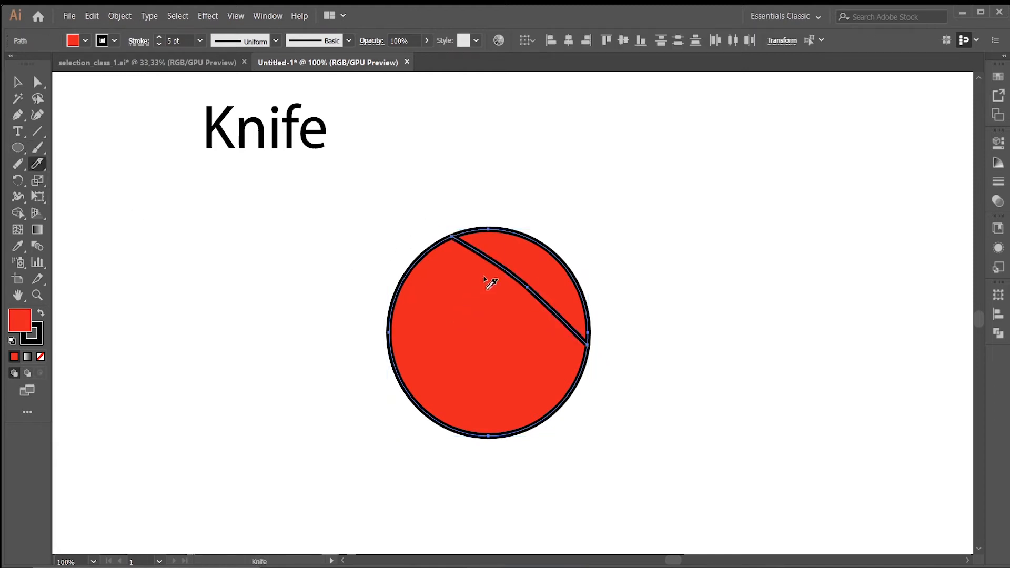
- Try moving the upper-right slice away from the rest of the circle, and undo the move
left_click(18, 81)
left_click(415, 248)
left_click(551, 271)
left_click_drag(572, 246, 600, 229)
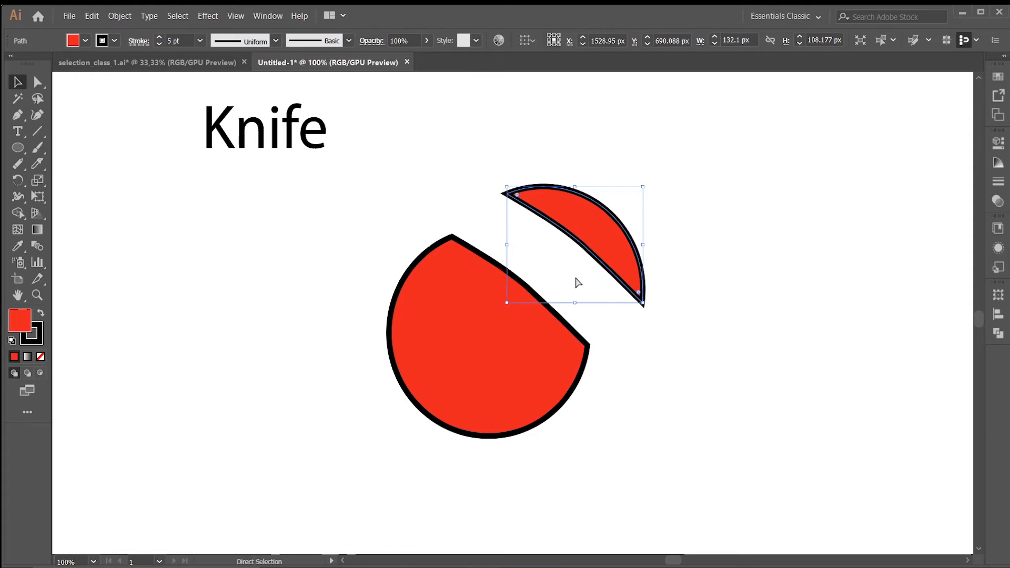
key("ctrl+z")
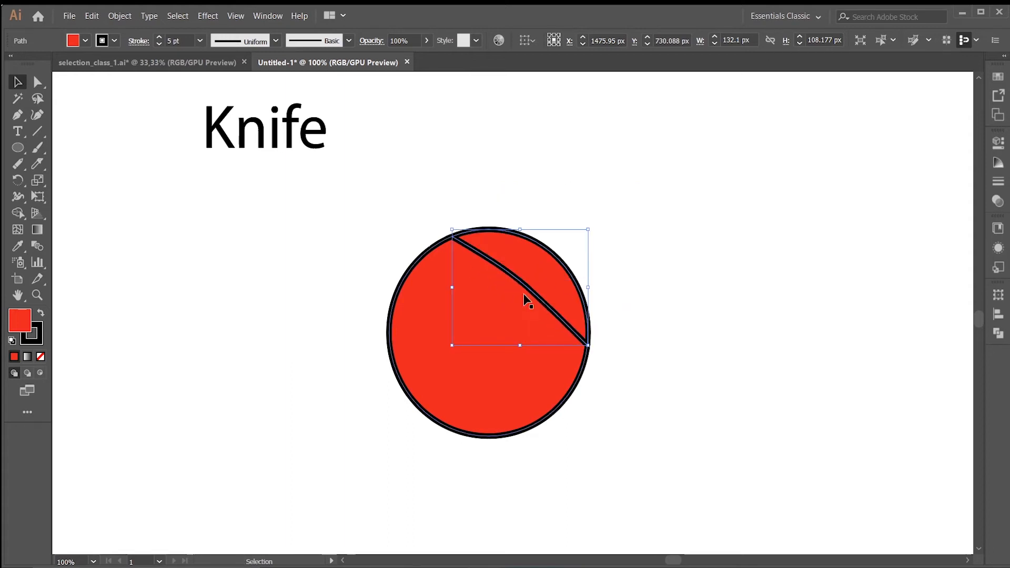
- Select both circle pieces, try erasing a diagonal band through the lower-left part with the Eraser tool, and undo it
left_click(340, 268)
left_click(528, 340)
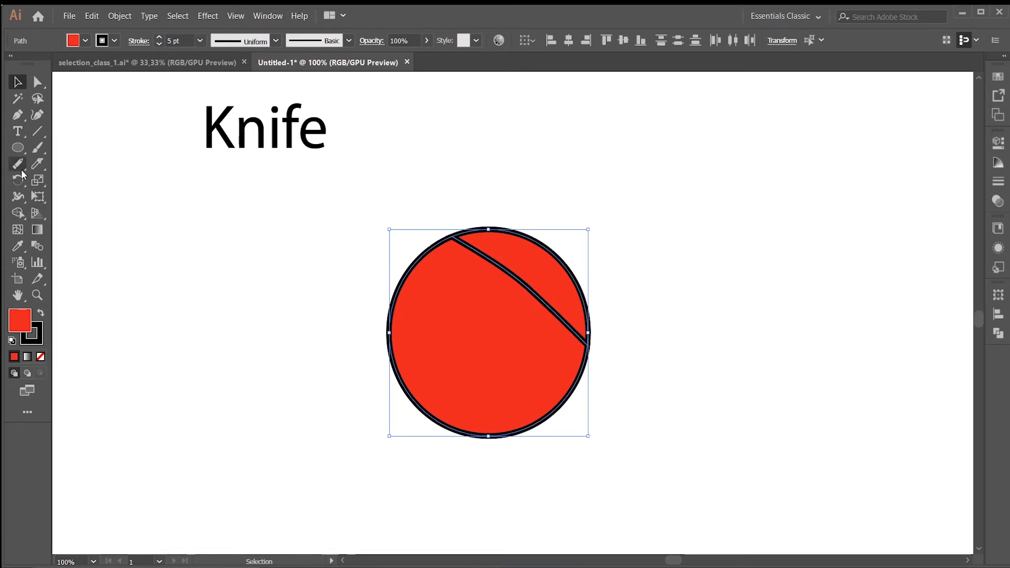
left_click_drag(36, 164, 90, 161)
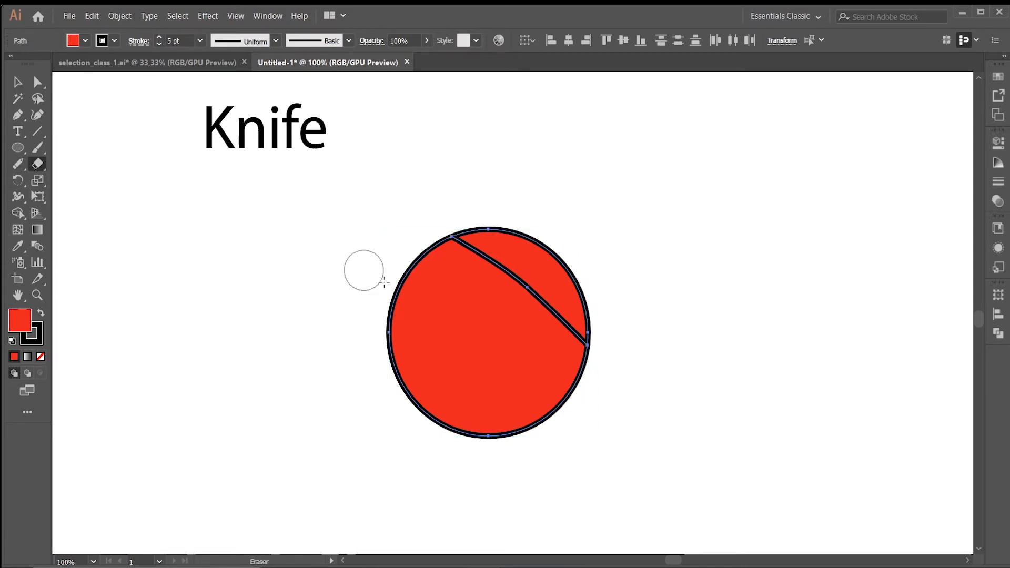
mouse_move(400, 288)
left_mouse_down()
mouse_move(516, 389)
mouse_move(552, 447)
left_mouse_up()
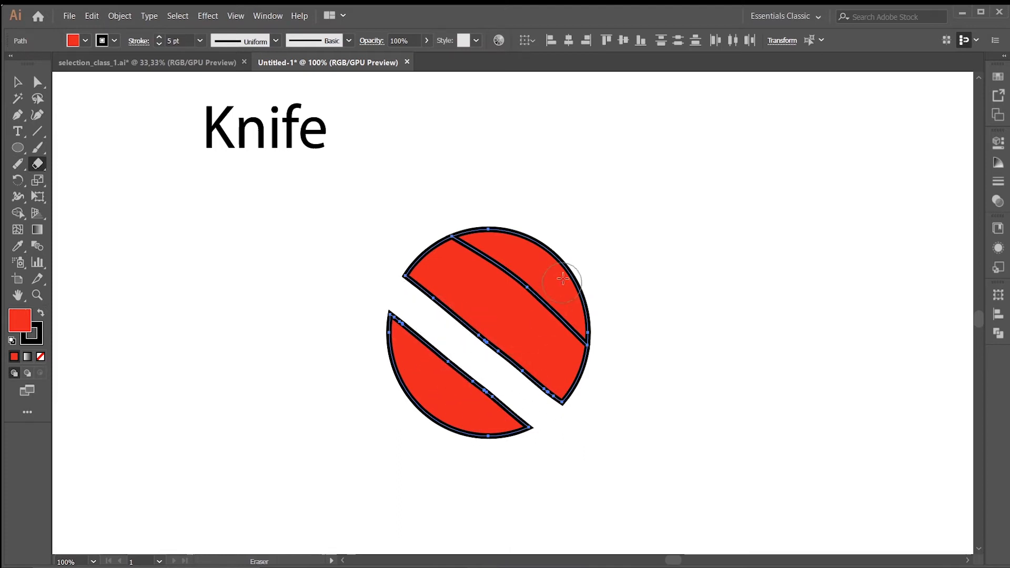
left_click(17, 82)
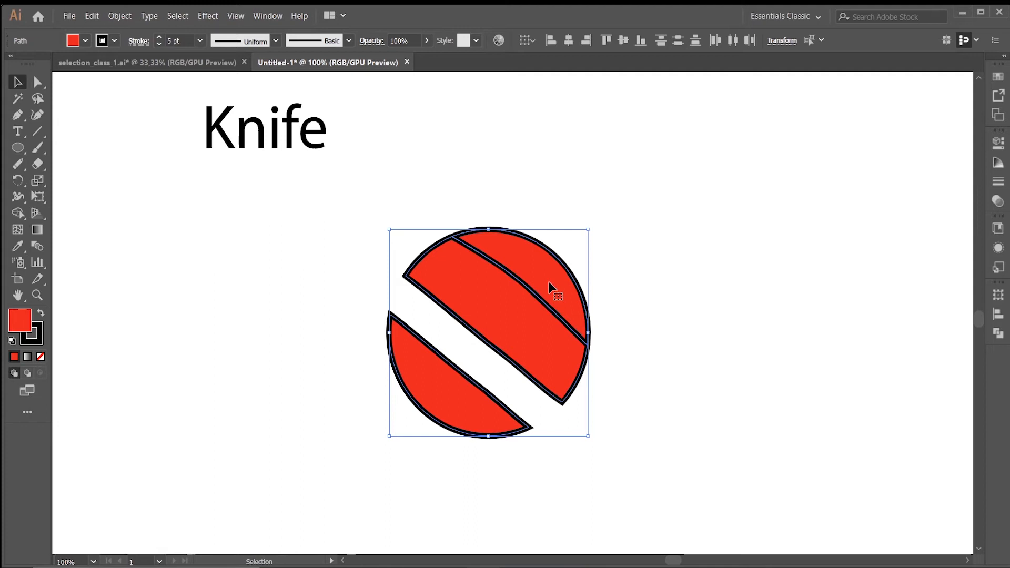
key("ctrl+z")
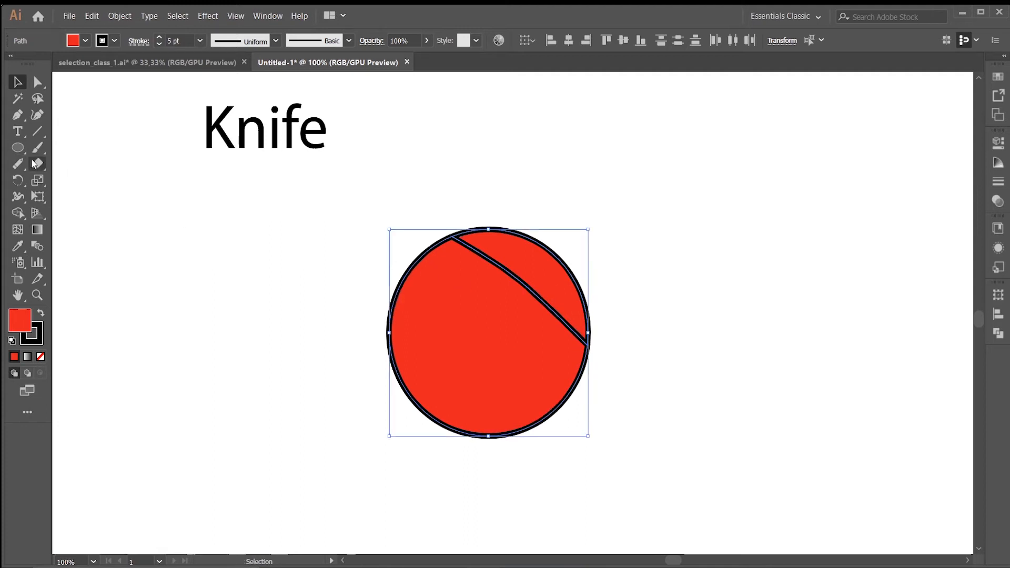
- Make two more diagonal Knife cuts through the circle, one across the middle and one near its lower-left edge
left_click_drag(37, 166, 97, 199)
left_click_drag(378, 263, 579, 413)
mouse_move(364, 338)
left_mouse_down()
mouse_move(402, 378)
mouse_move(574, 502)
left_mouse_up()
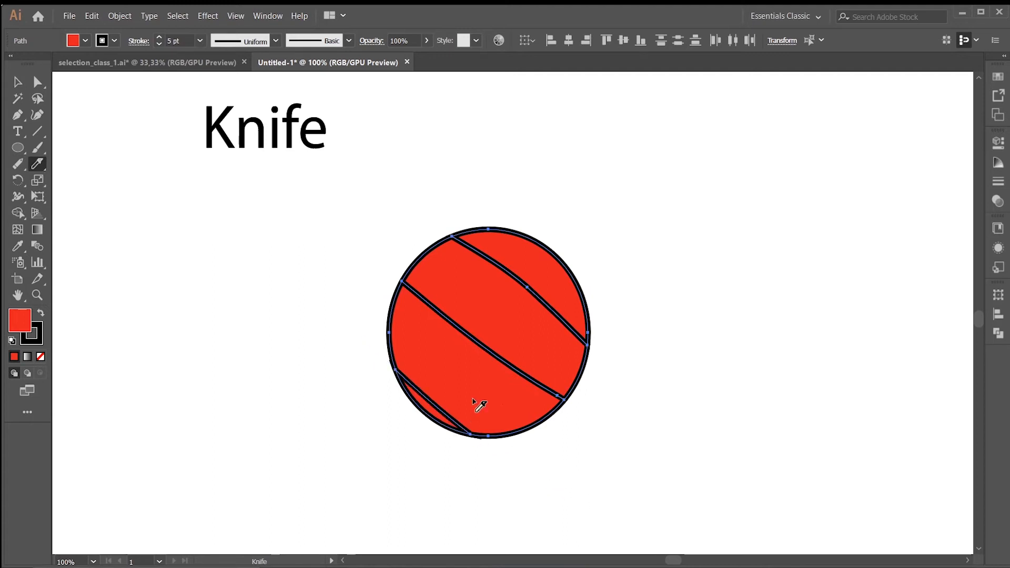
- Try filling all the circle's pieces with teal 3DD3B6, and undo the fill
left_click(17, 83)
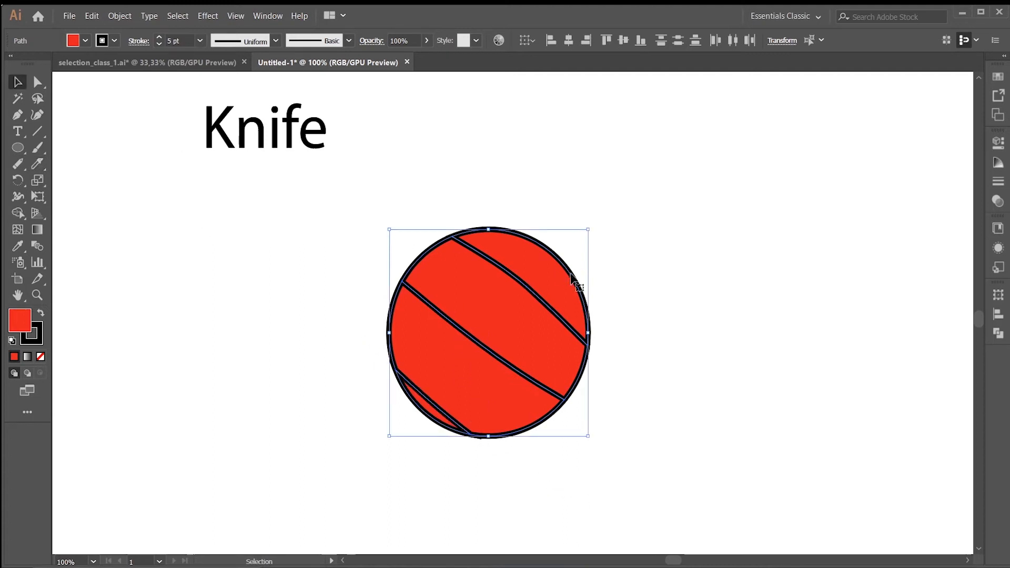
double_click(23, 321)
left_click(826, 280)
left_click(748, 215)
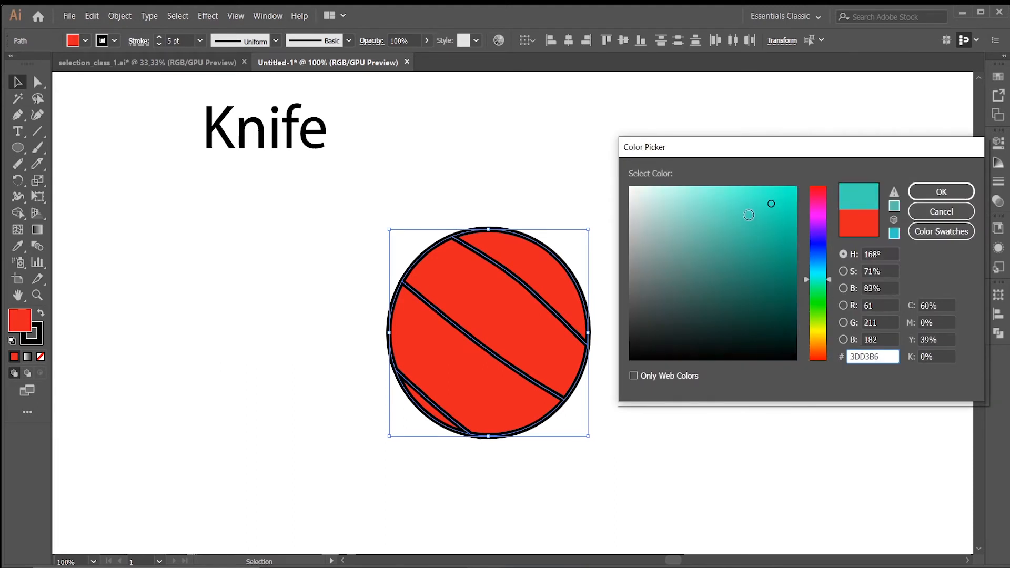
left_click(942, 191)
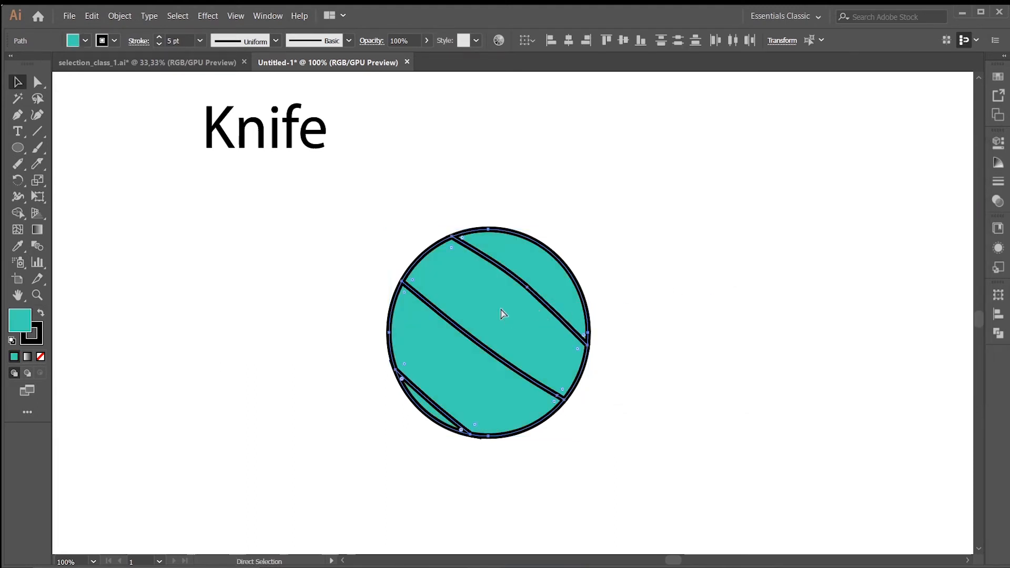
key("ctrl+z")
- Fill the circle's upper middle band, just below the upper-right slice, with blue
left_click(620, 276)
left_click(531, 274)
left_click(415, 274)
double_click(19, 323)
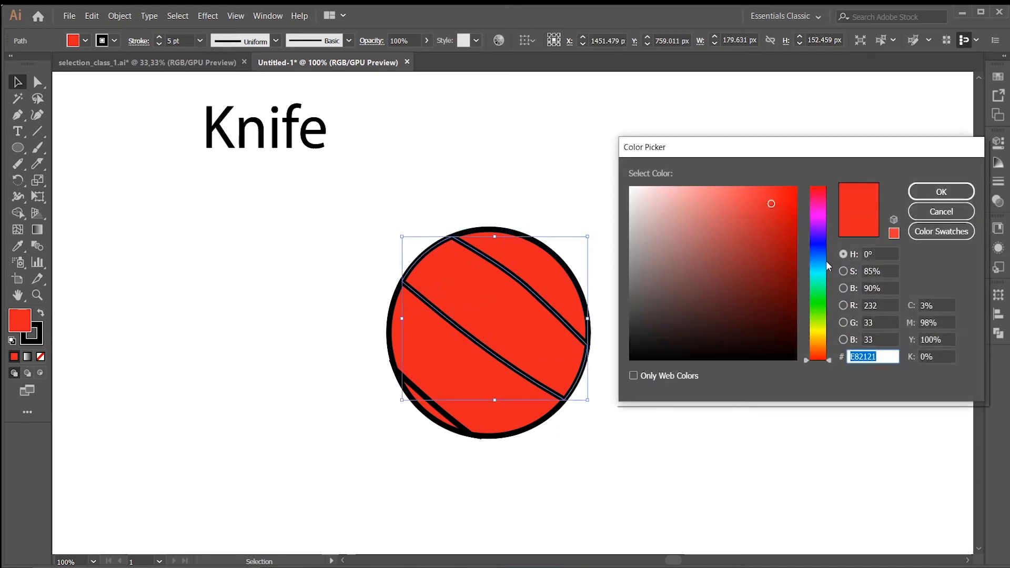
left_click(818, 249)
left_click(761, 220)
left_click(941, 192)
- Fill the large band below the blue one with yellow D8E523
left_click(460, 384)
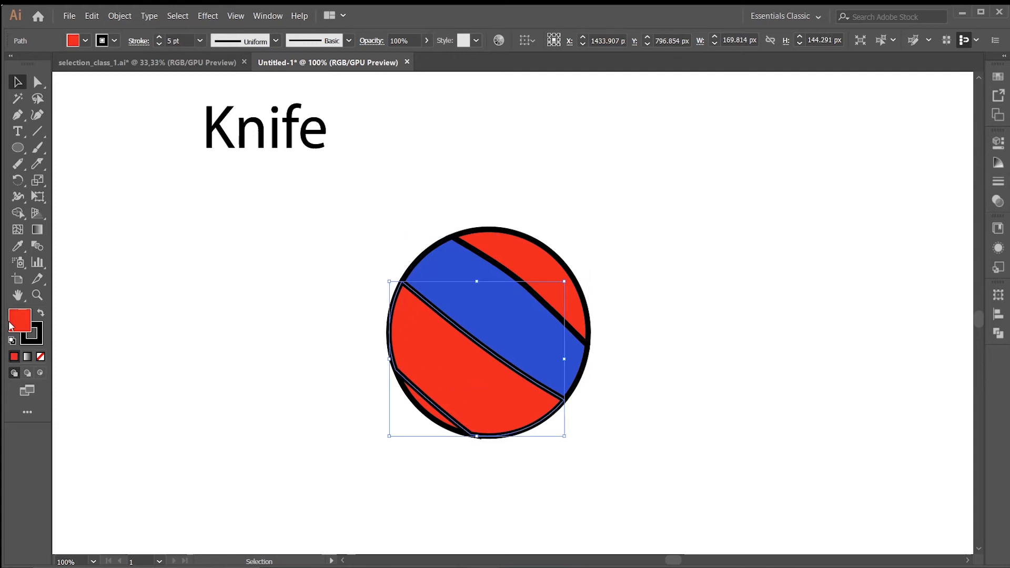
double_click(11, 324)
left_click_drag(823, 293, 824, 333)
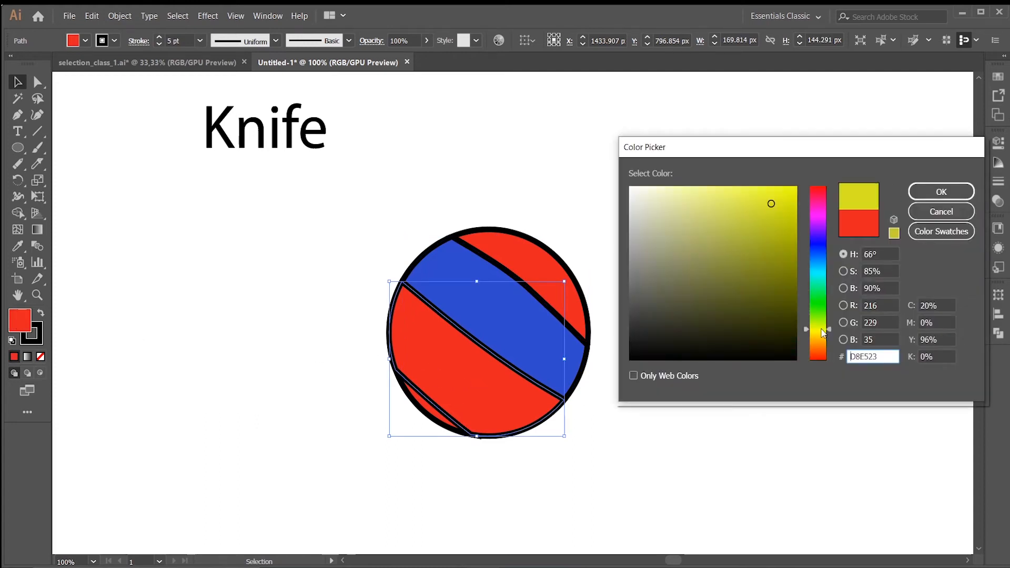
left_click(942, 191)
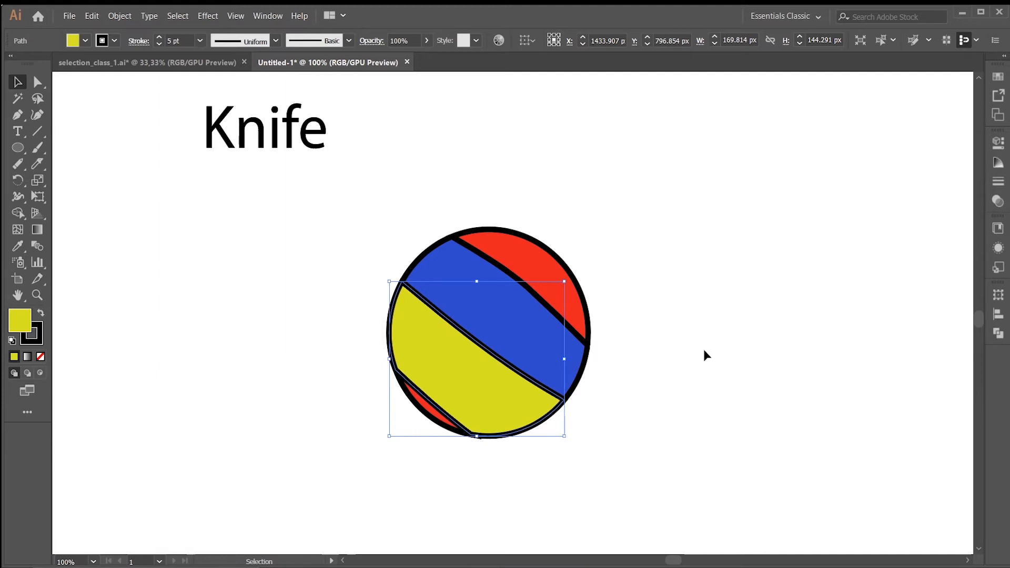
- Move the upper-right red slice slightly outward from the circle and select the blue band
left_click_drag(312, 229, 589, 412)
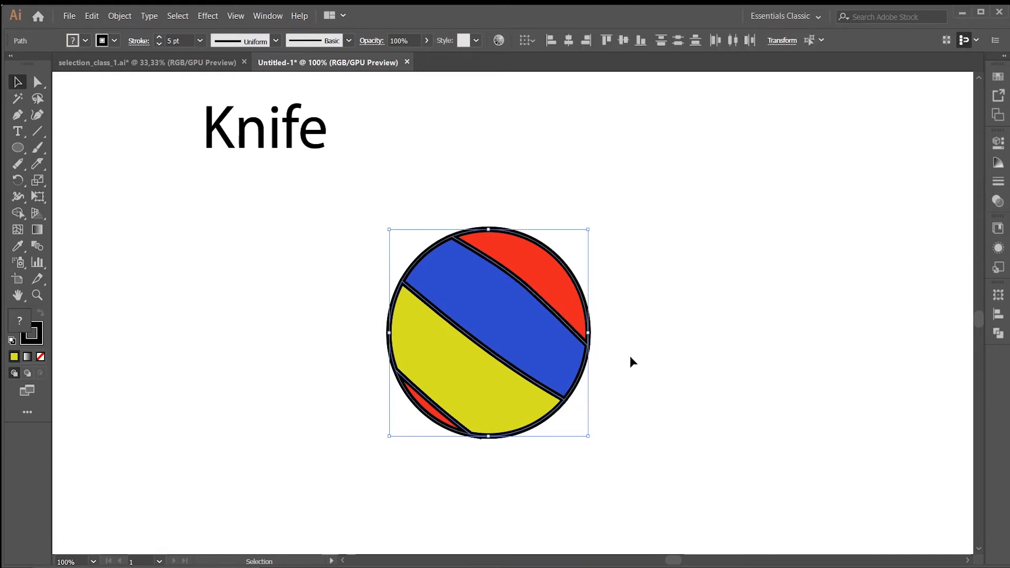
left_click(640, 335)
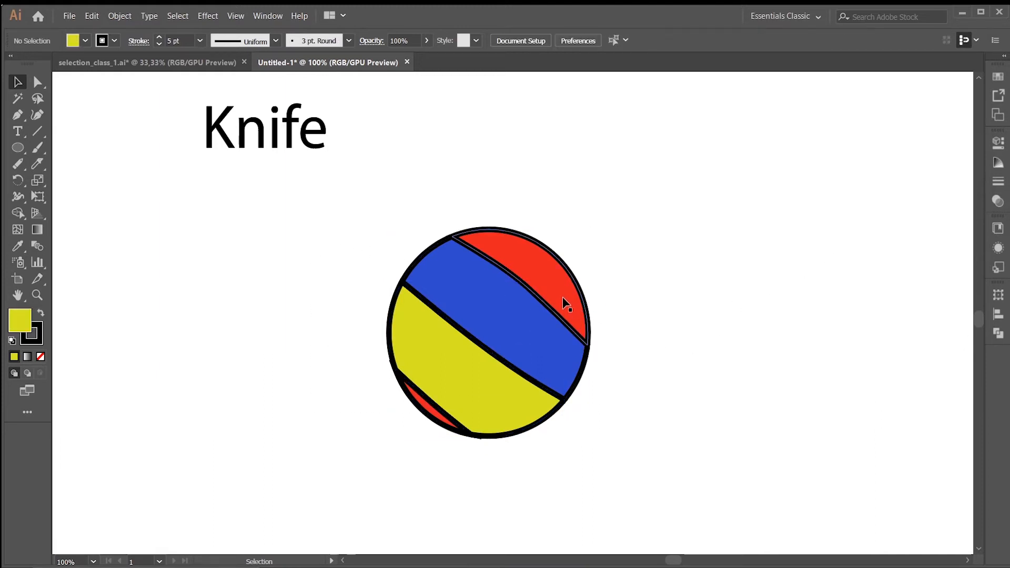
left_click_drag(563, 299, 595, 282)
left_click(515, 334)
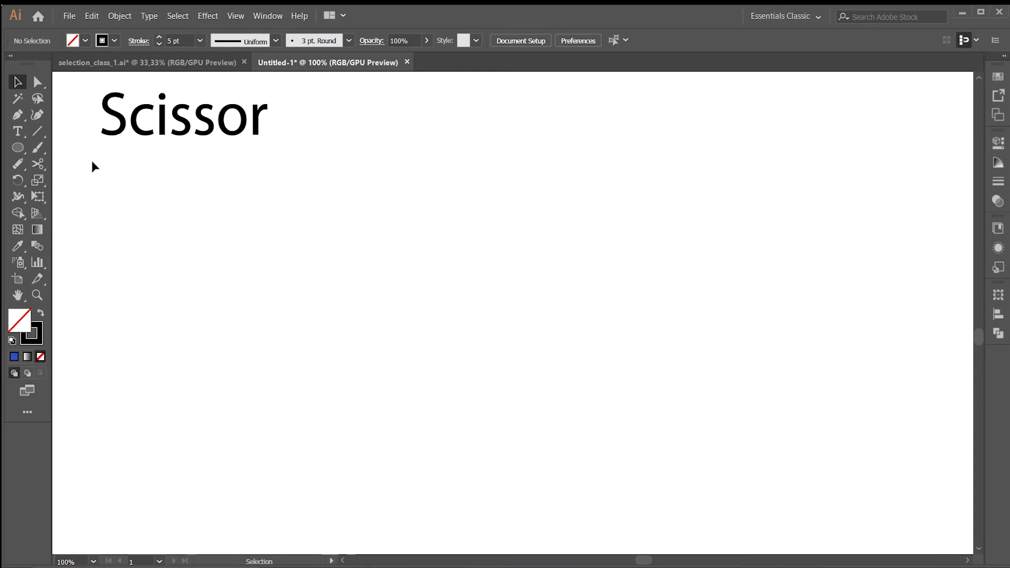
- Draw an unfilled circle about 175 px wide with the 5 pt black stroke below the Scissor title
left_click(18, 148)
mouse_move(192, 183)
left_mouse_down()
mouse_move(279, 270)
mouse_move(359, 382)
mouse_move(384, 372)
mouse_move(373, 371)
left_mouse_up()
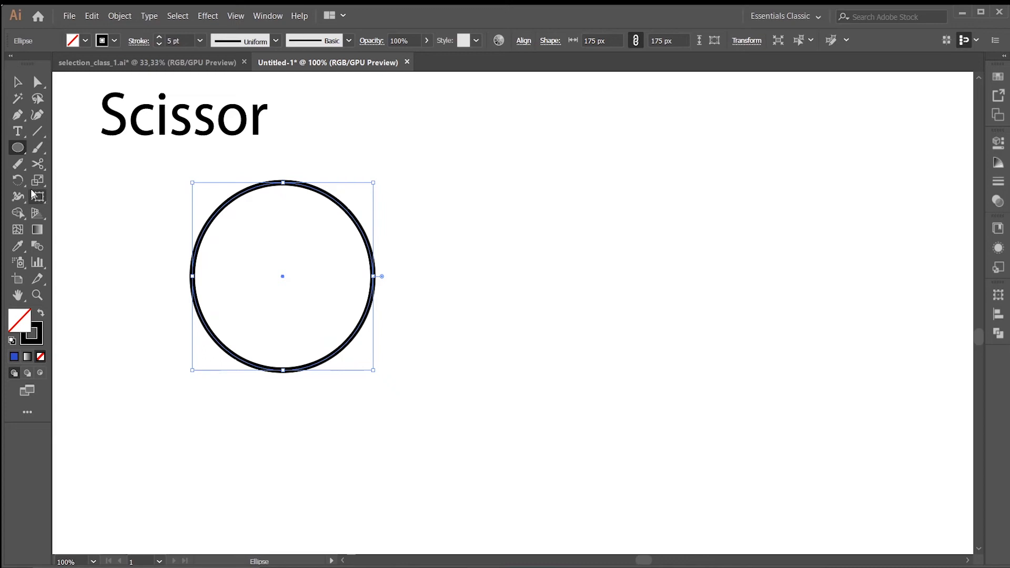
- Cut the circle's outline at two upper-right points with the Scissors tool and move the short arc outward
left_click(38, 165)
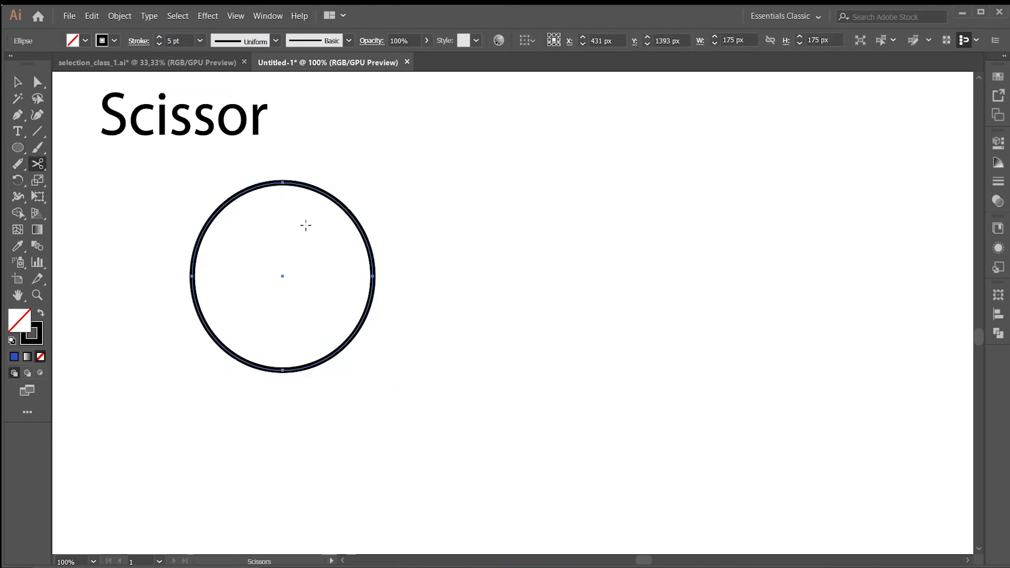
left_click(329, 196)
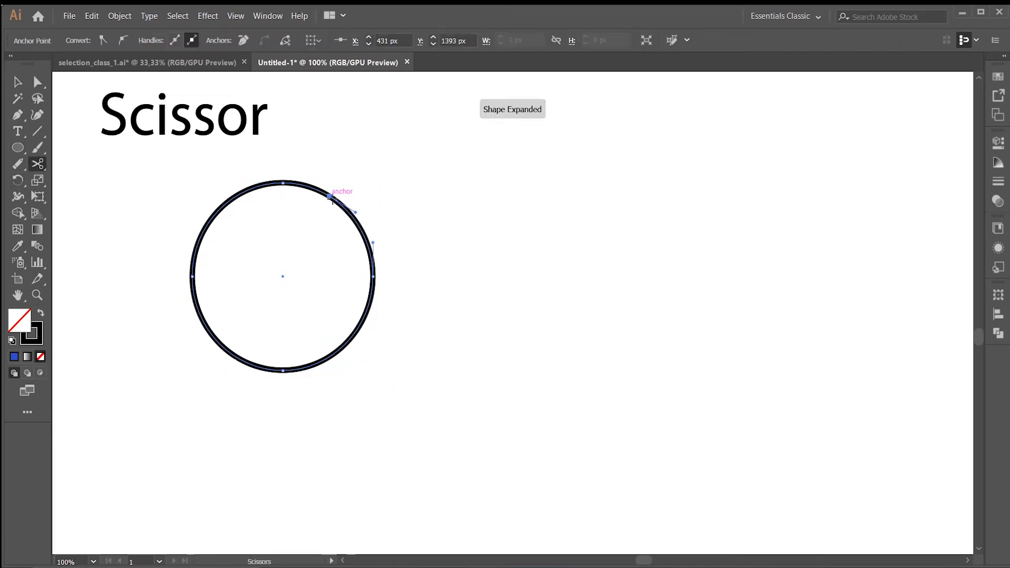
left_click(361, 228)
left_click(326, 192, "ctrl")
left_click_drag(350, 207, 392, 177)
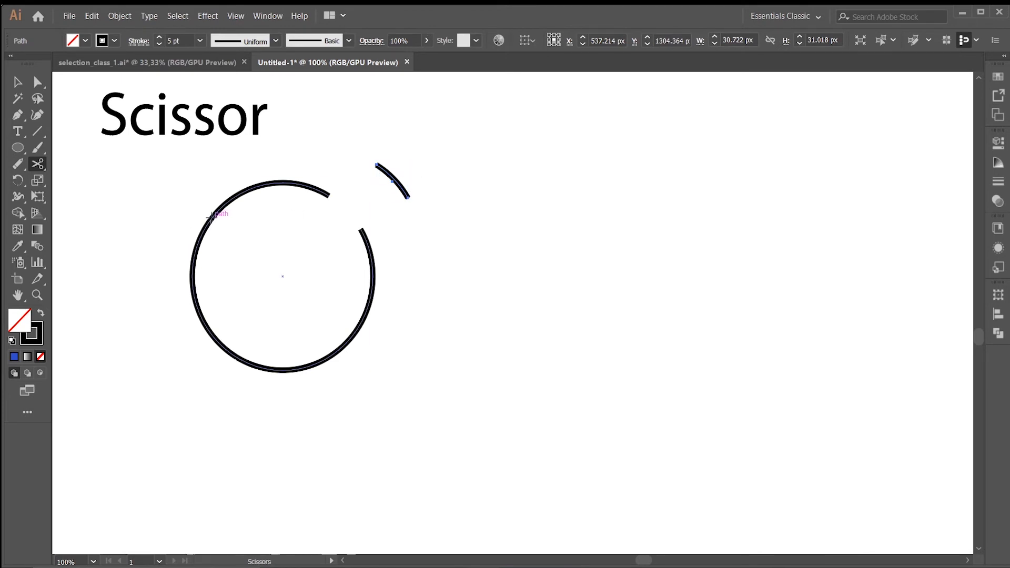
- Cut the remaining circle outline at its upper left with the Scissors tool
left_click(256, 245)
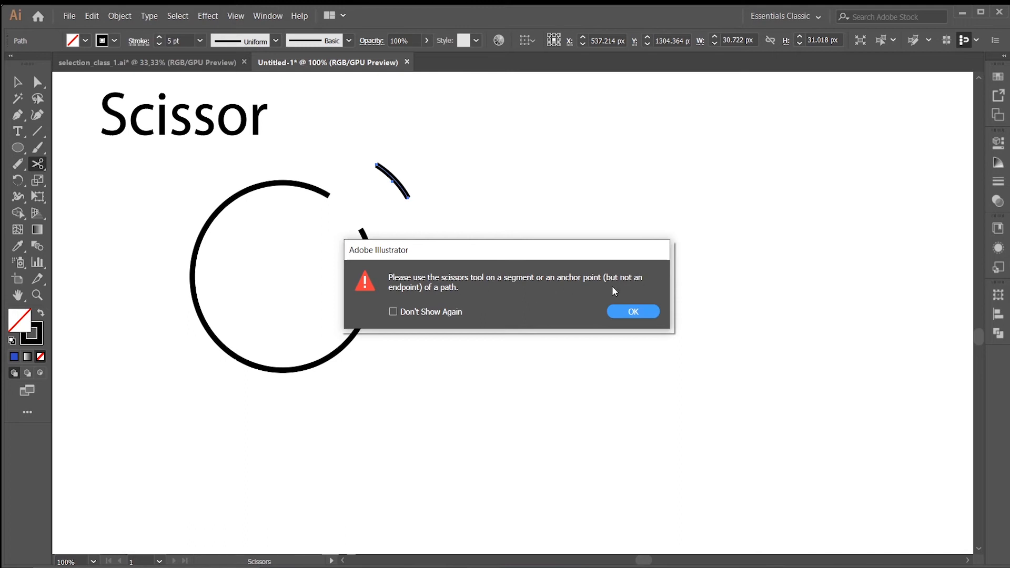
left_click(631, 312)
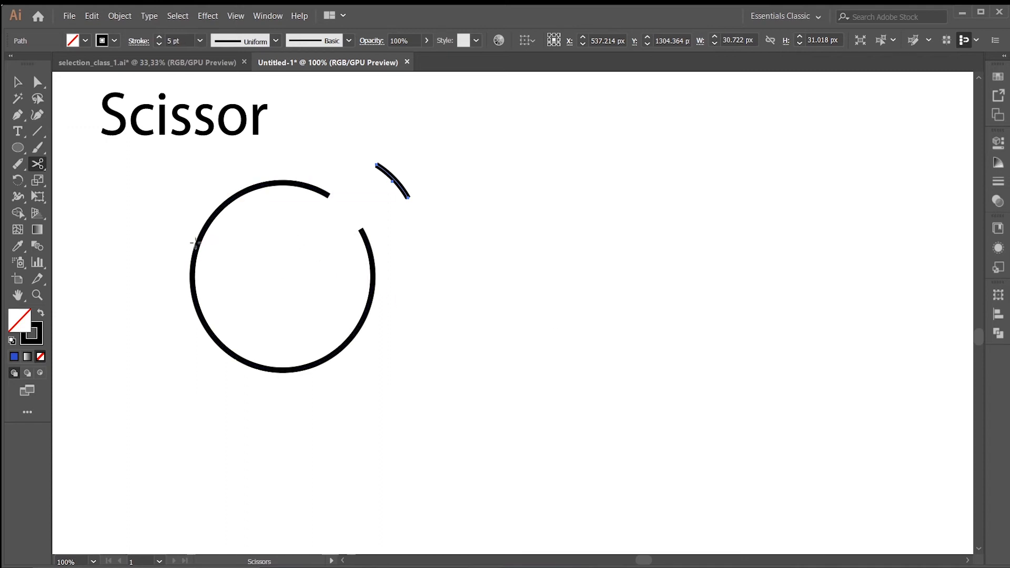
scroll(198, 245, "up", 1)
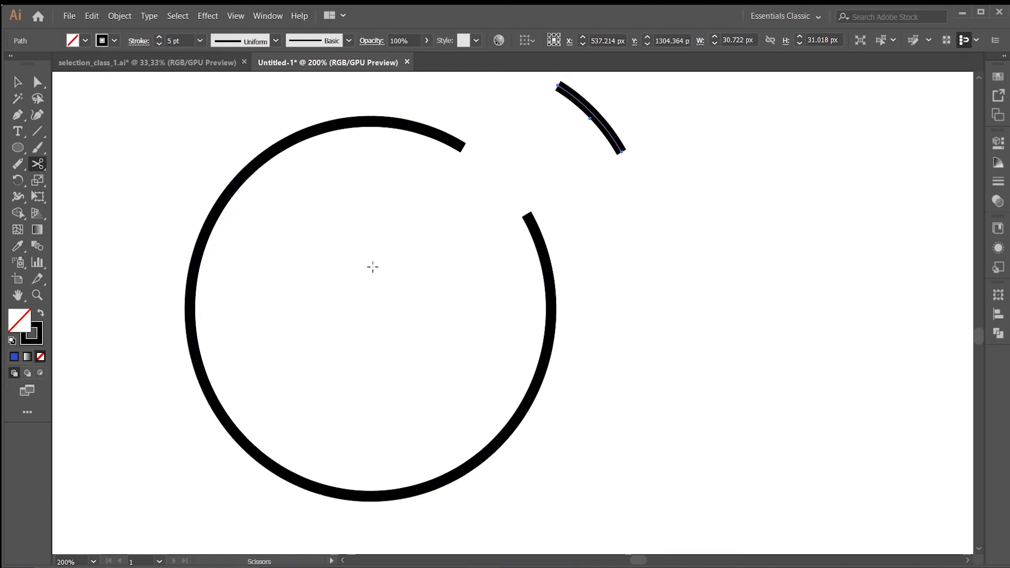
left_click(228, 192)
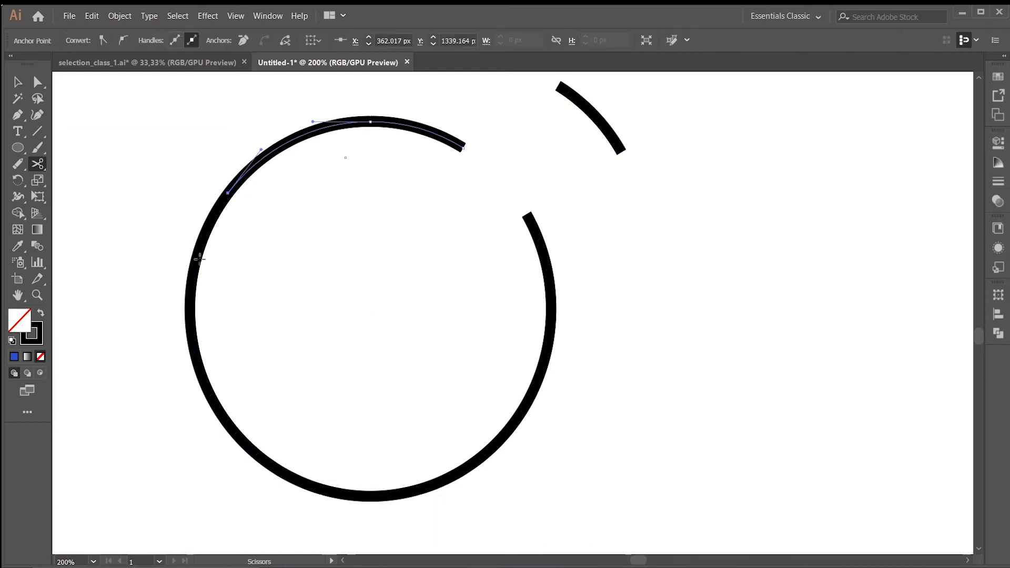
- Cut the circle's outline near its top left with the Scissors tool and move the freed top arc upward
left_click(292, 140)
left_click_drag(316, 140, 311, 99)
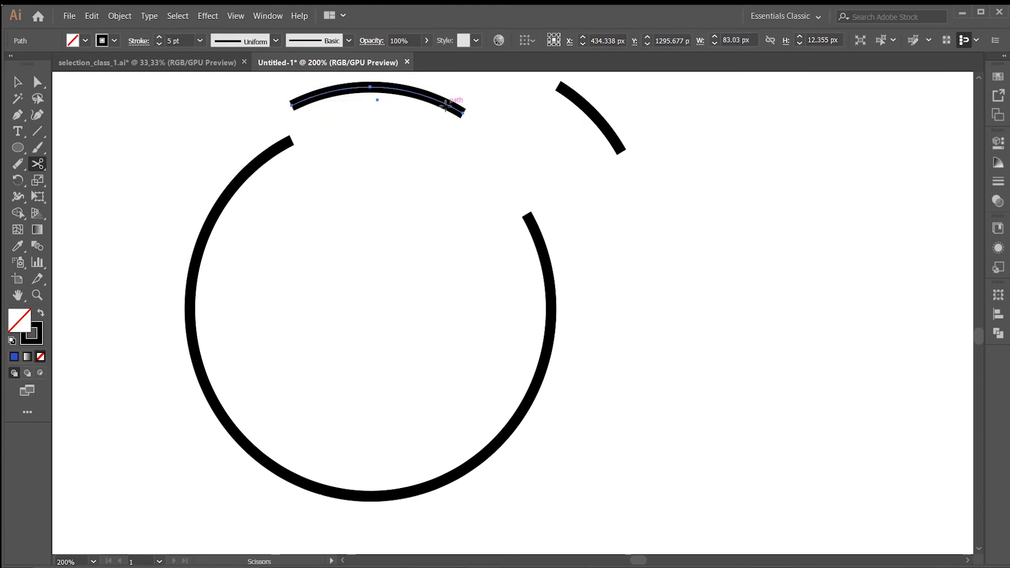
- Move the large open circle and its upper-right arc to the left, clearing the space below the Scissor title
scroll(471, 311, "down", 1)
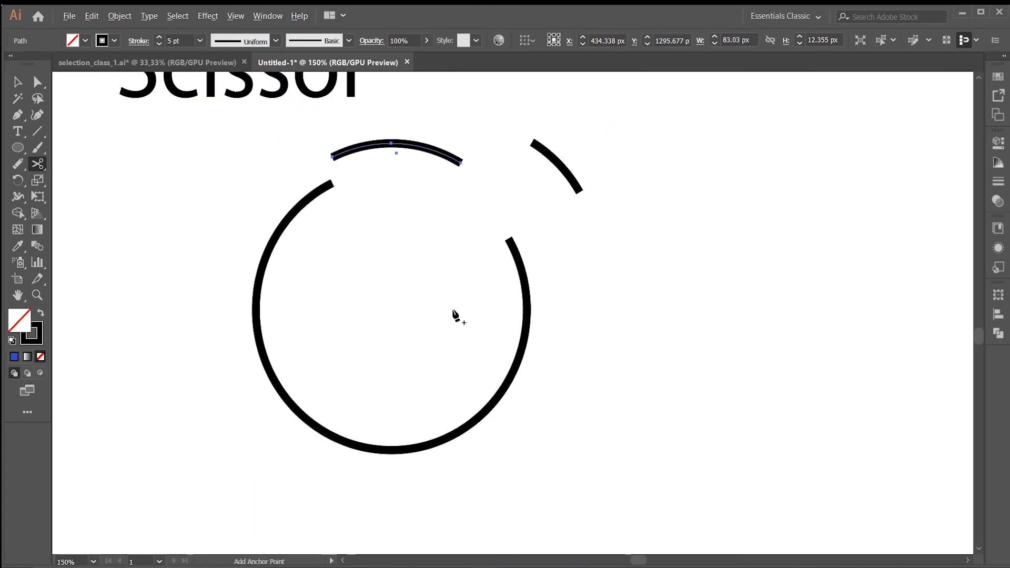
scroll(471, 311, "down", 1)
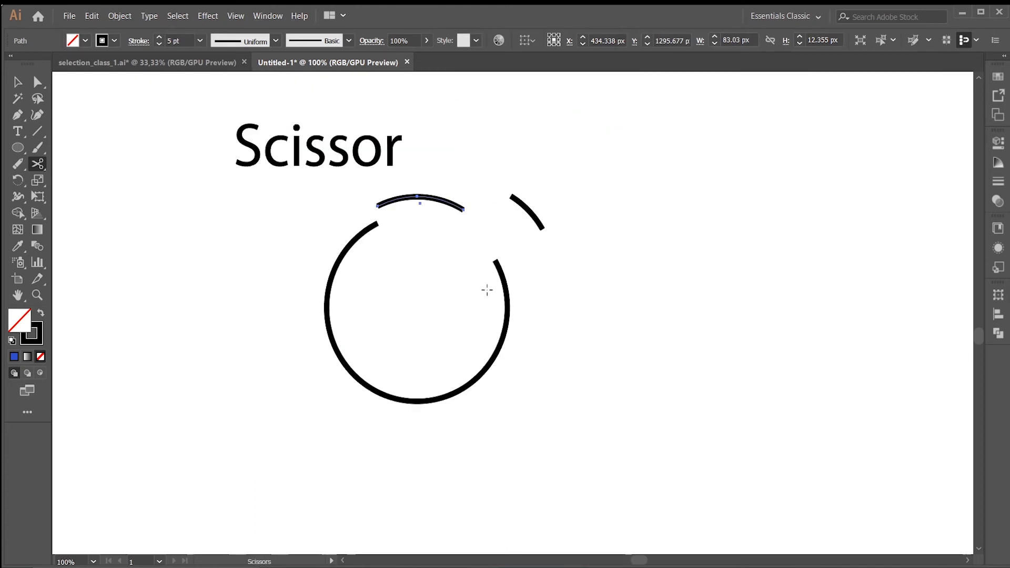
key("v")
left_click_drag(278, 212, 266, 183)
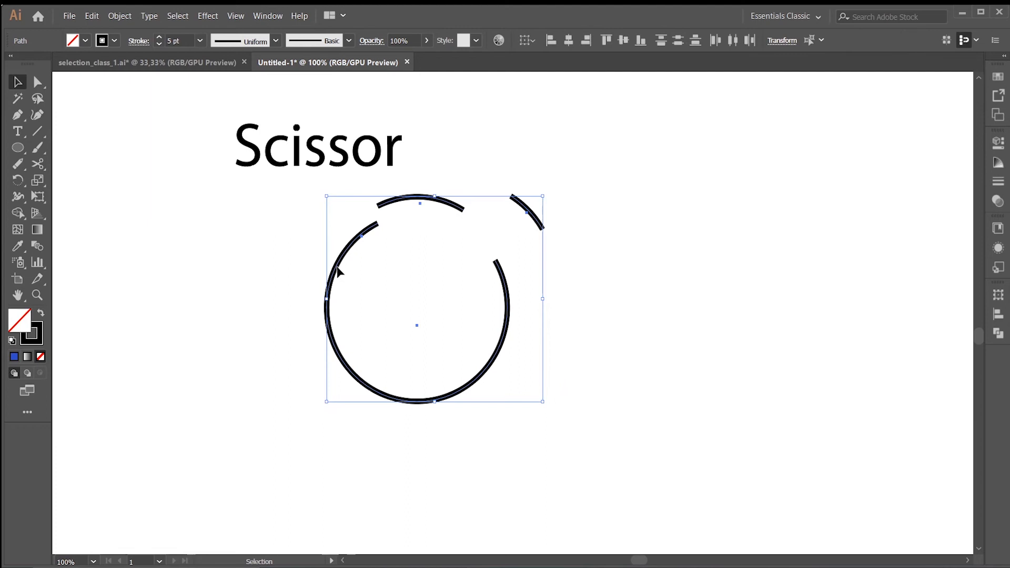
left_click(338, 270)
left_click_drag(334, 194, 626, 358)
left_click_drag(326, 289, 121, 241)
left_click_drag(594, 358, 235, 219)
left_click_drag(341, 257, 95, 227)
left_click(354, 317)
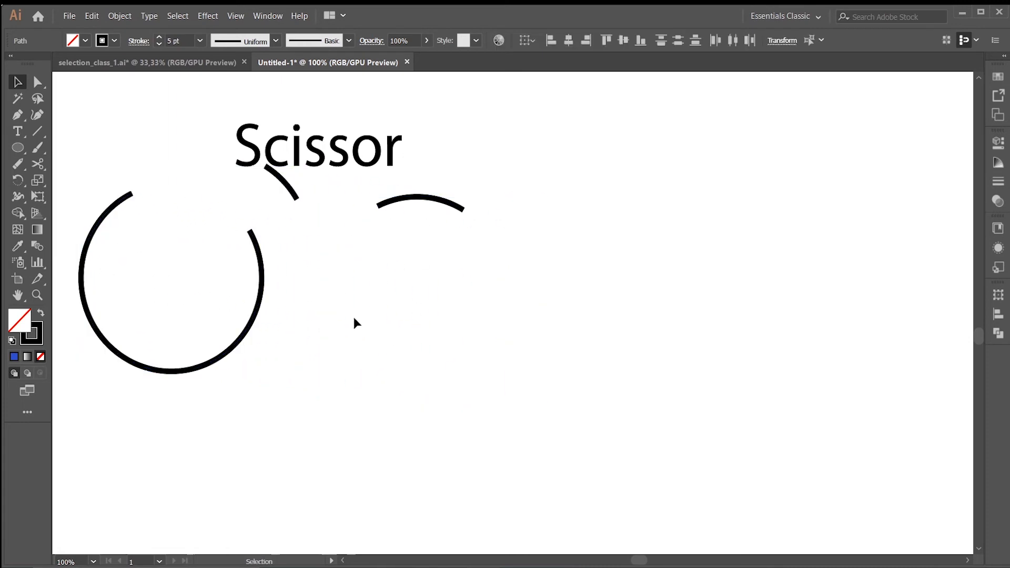
- Set the fill to red and draw a circle about 131 px wide with the 5 pt black stroke below the top arc
left_click(18, 149)
double_click(27, 326)
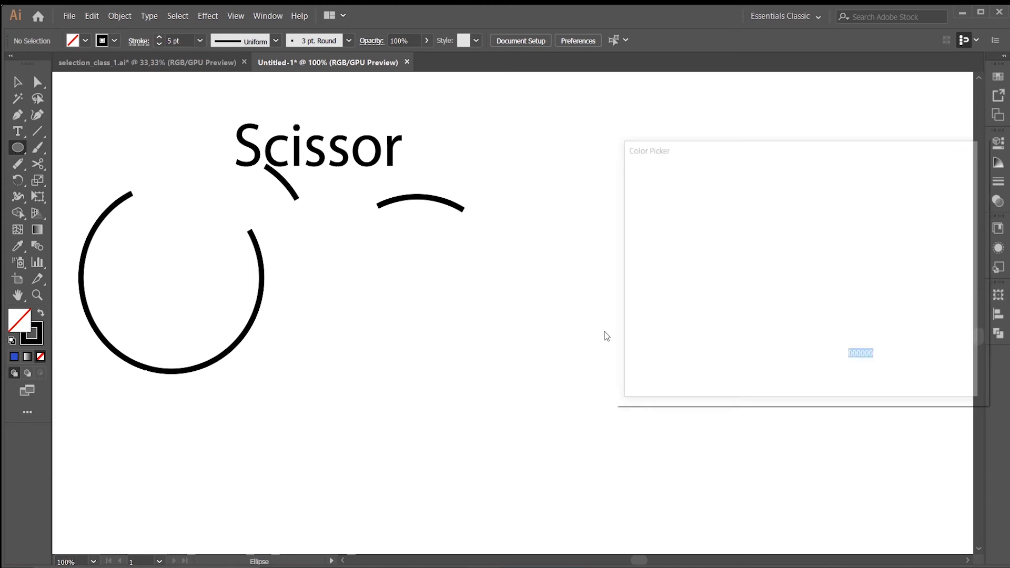
left_click(767, 191)
left_click(958, 190)
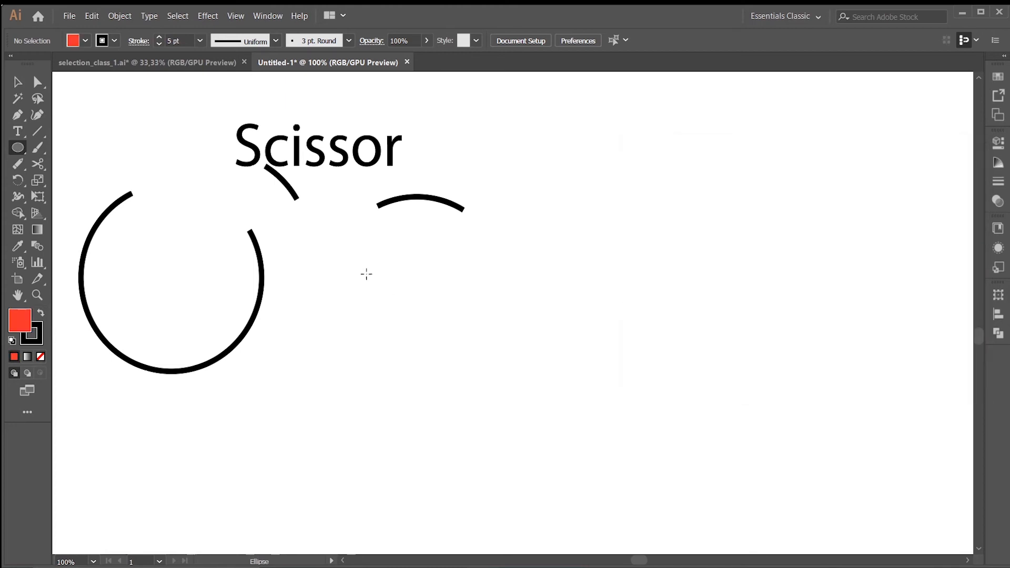
left_click_drag(355, 265, 488, 402)
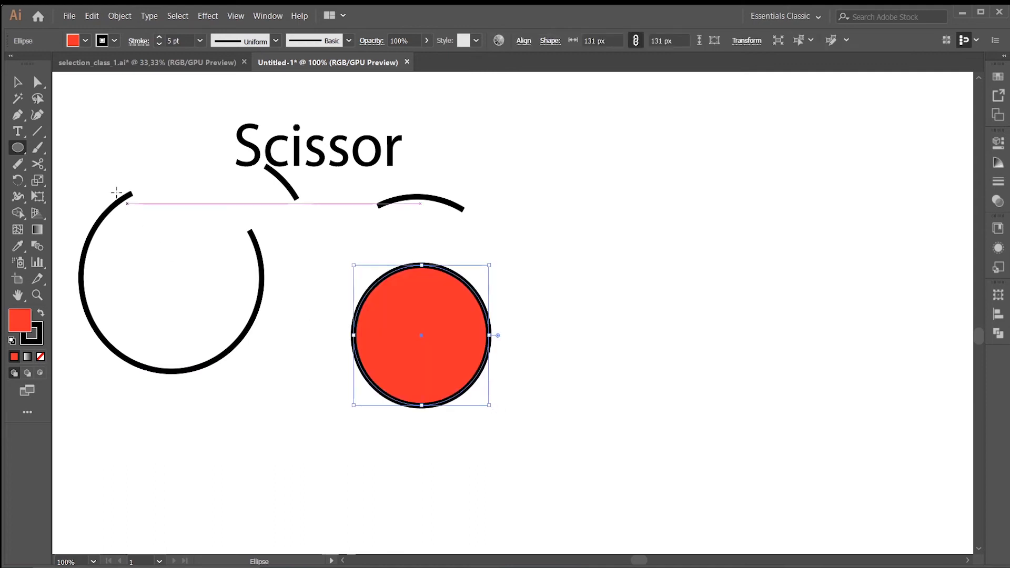
- Cut the red circle at two upper-right outline points with the Scissors tool and move the segment between them outward
left_click(38, 164)
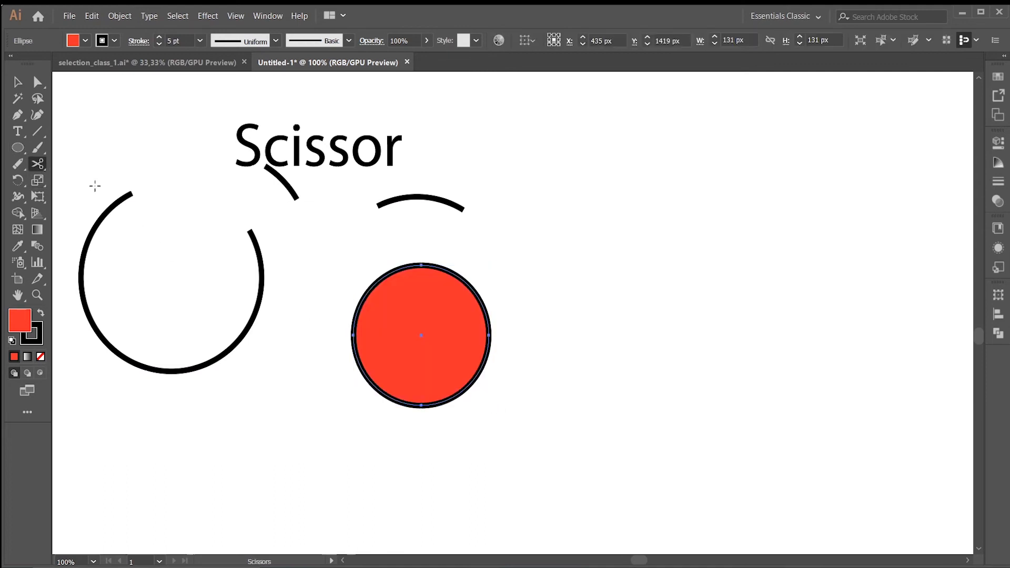
left_click(457, 276)
left_click(480, 300)
key("ctrl")
left_click_drag(472, 290, 513, 251)
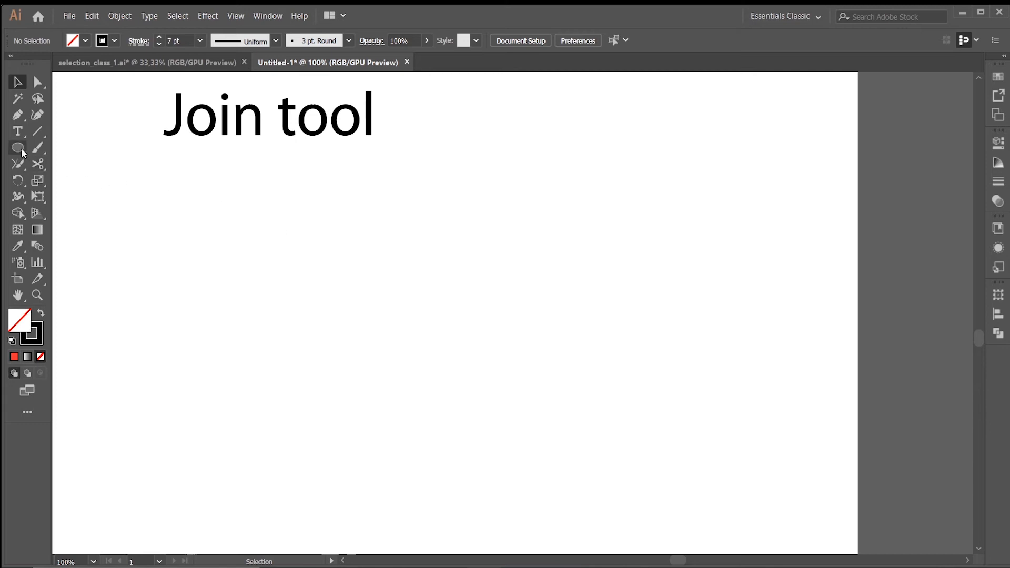
- Draw two freehand curves with the Pencil tool below the Join tool title, crossing near their lower ends
left_click(15, 164)
left_click(74, 177)
left_click_drag(138, 206, 399, 427)
left_click_drag(355, 211, 359, 482)
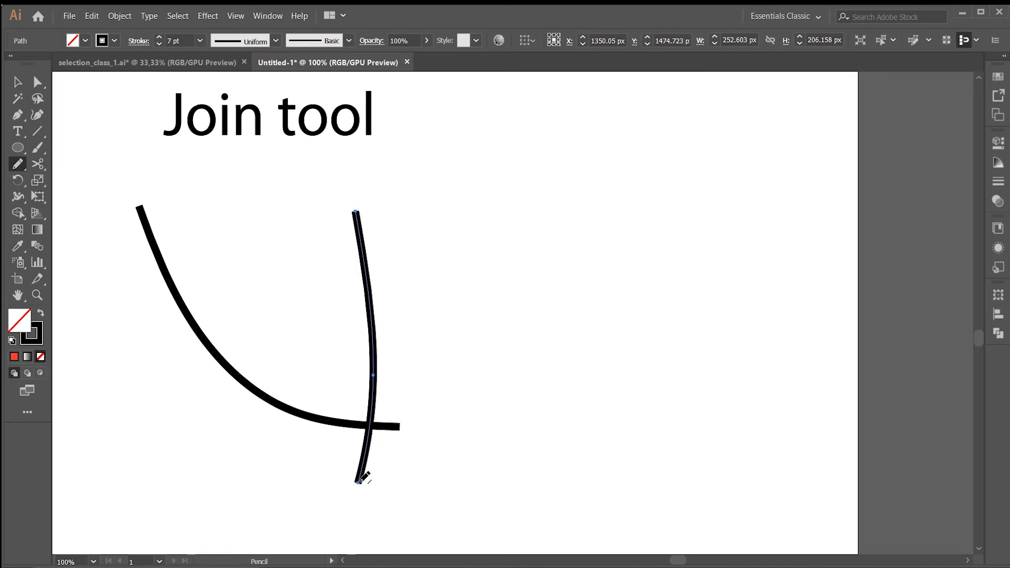
- Select both pencil curves and join them at their crossing with the Join tool, trimming the overhanging ends
left_click(18, 165)
left_click(72, 230)
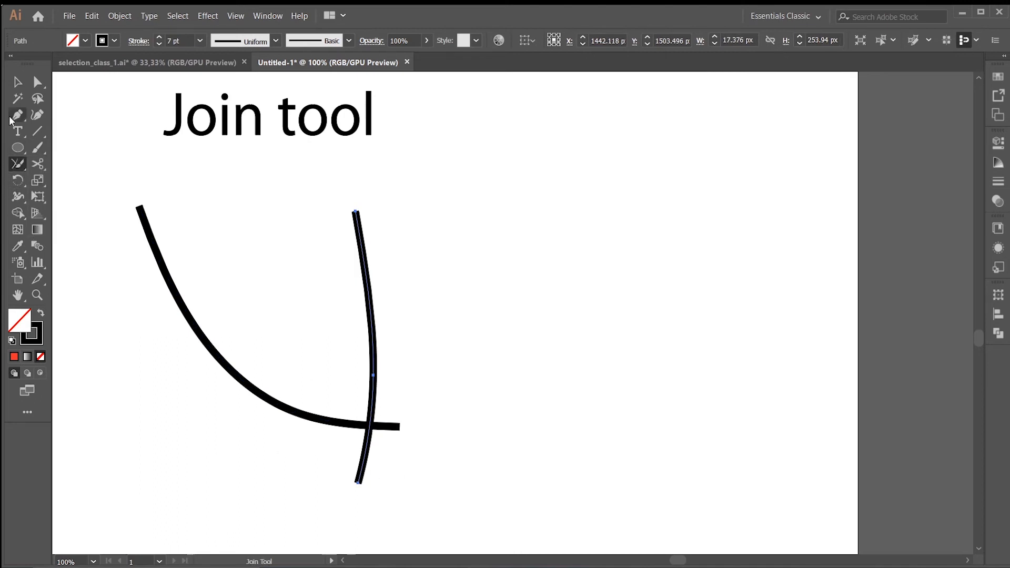
left_click(18, 82)
left_click_drag(454, 463, 106, 280)
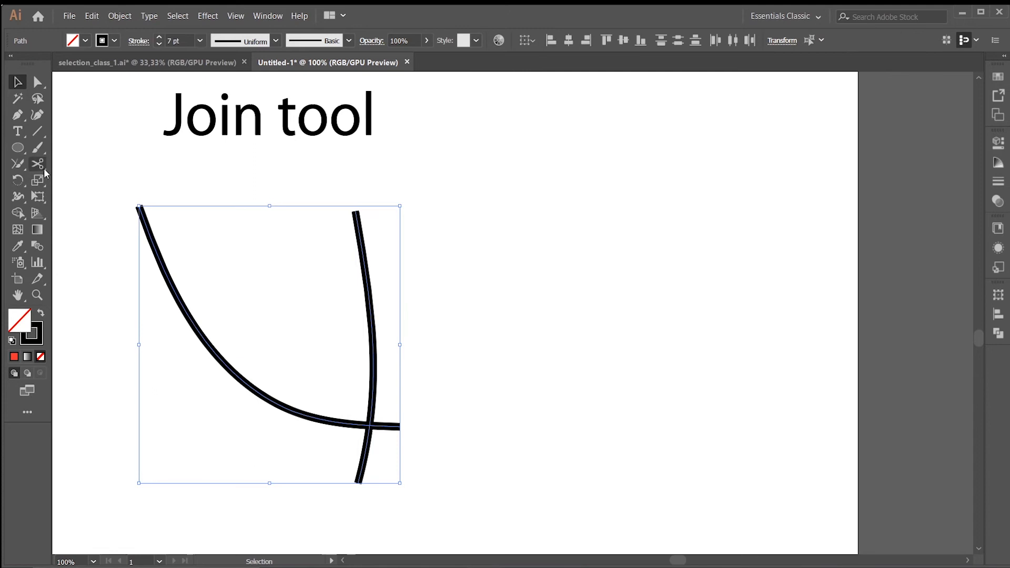
left_click(20, 169)
left_click(73, 228)
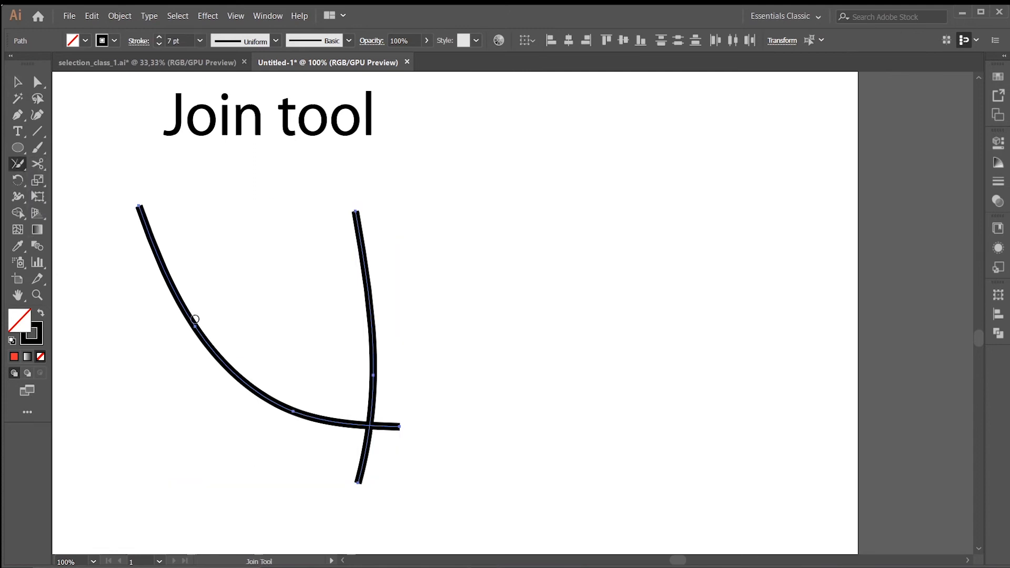
mouse_move(406, 404)
left_mouse_down()
mouse_move(369, 461)
mouse_move(310, 489)
left_mouse_up()
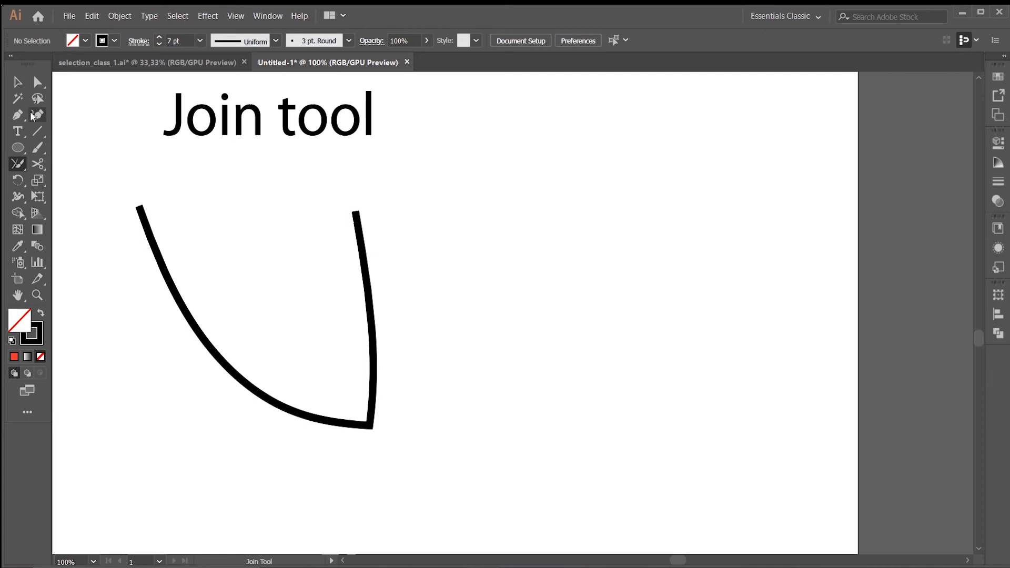
- Move the joined curve slightly up and right, and round its lower corner to a radius of about 42.5 px
left_click(17, 82)
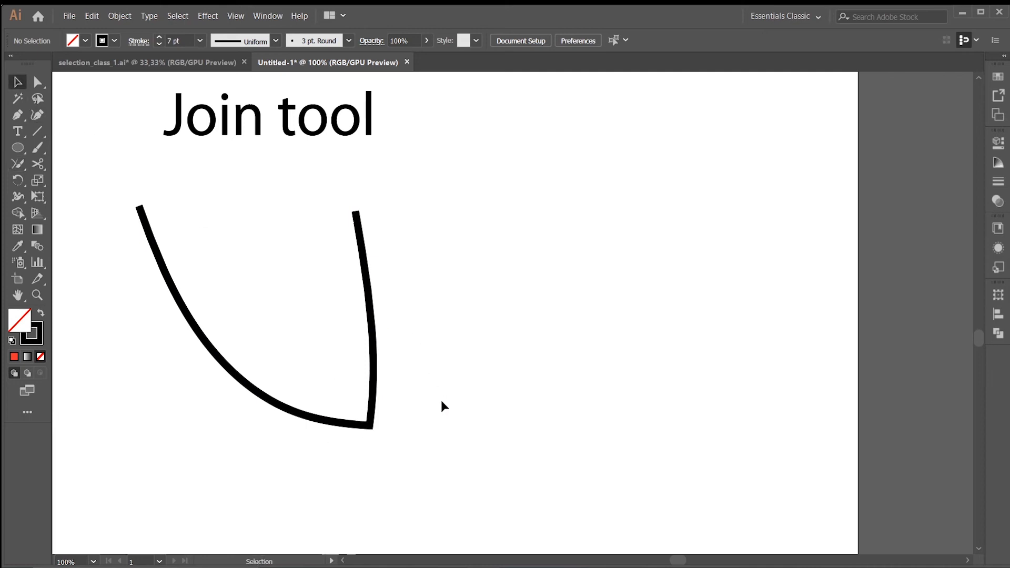
left_click(234, 379)
left_click_drag(310, 413, 377, 395)
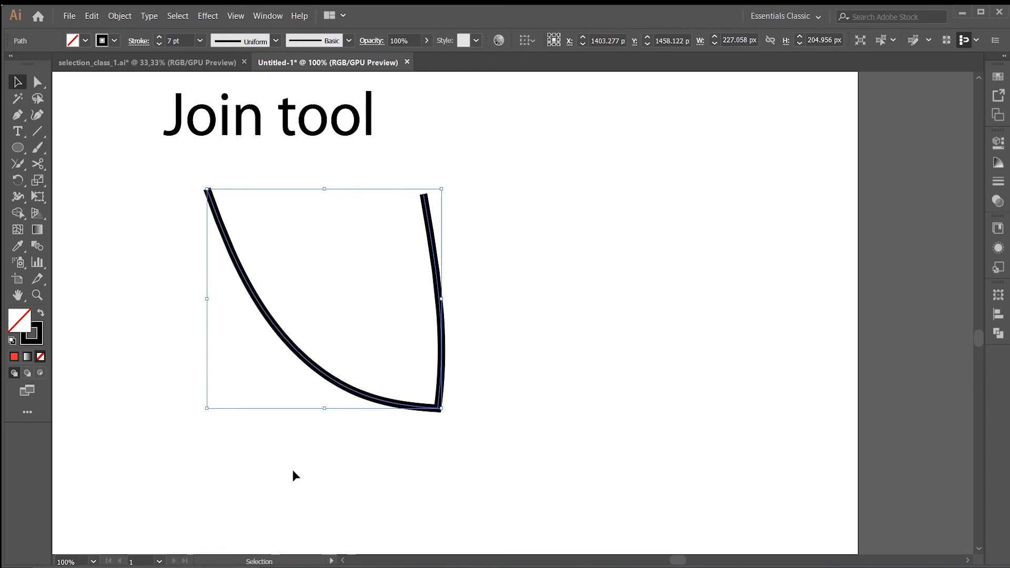
left_click(38, 82)
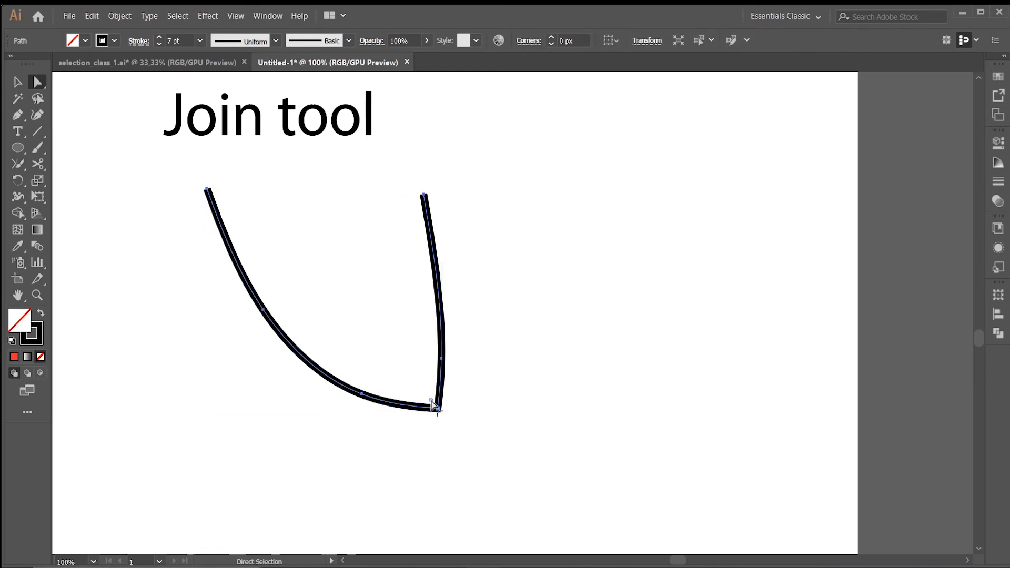
left_click_drag(433, 405, 377, 290)
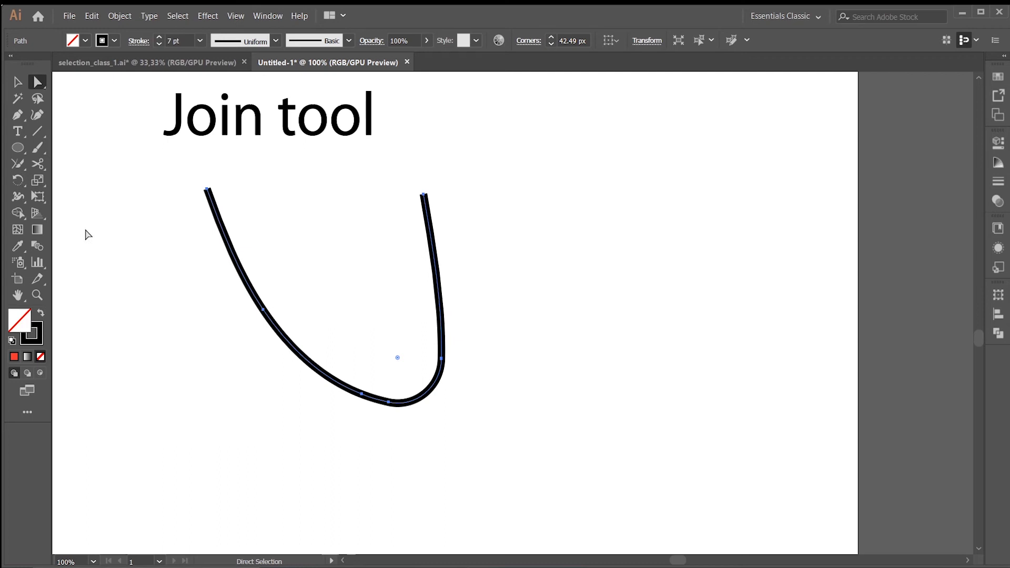
- Draw four crossing lines with the Pencil tool beside the U-shaped curve, outlining a rough square
left_click(21, 166)
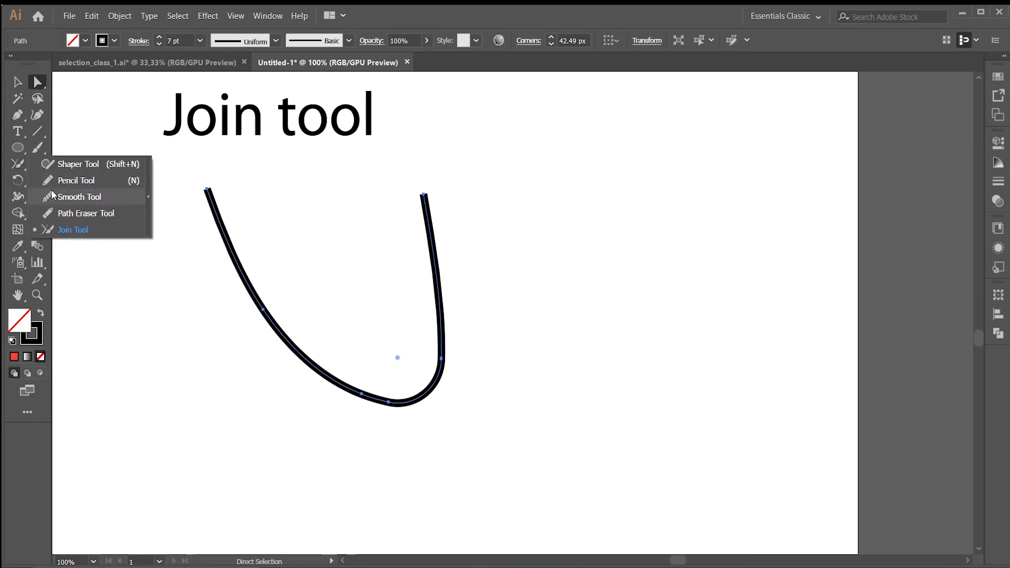
left_click(63, 181)
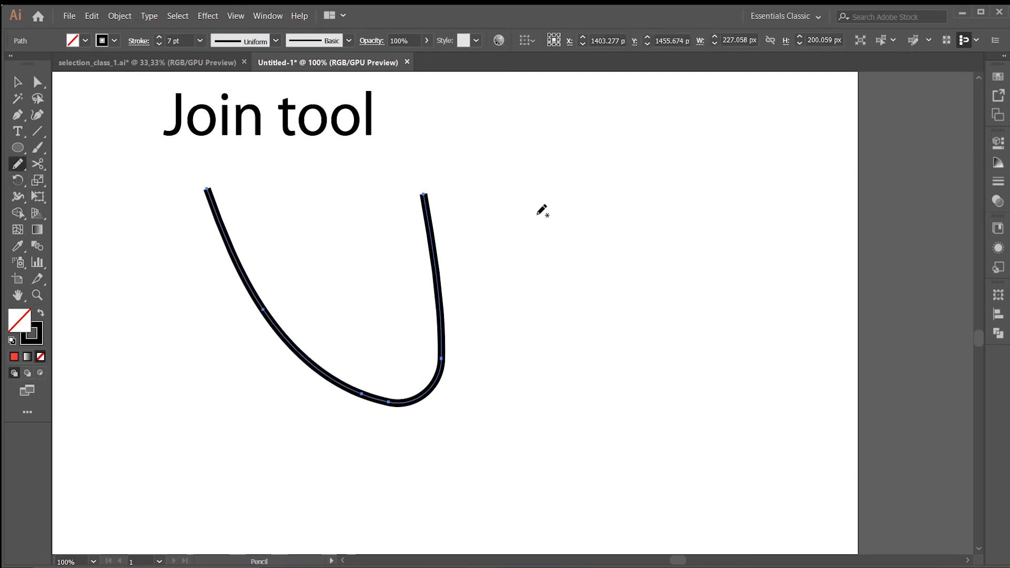
left_click_drag(525, 213, 756, 214)
left_click_drag(576, 332, 578, 445)
left_click_drag(709, 181, 761, 419)
left_click_drag(801, 380, 523, 406)
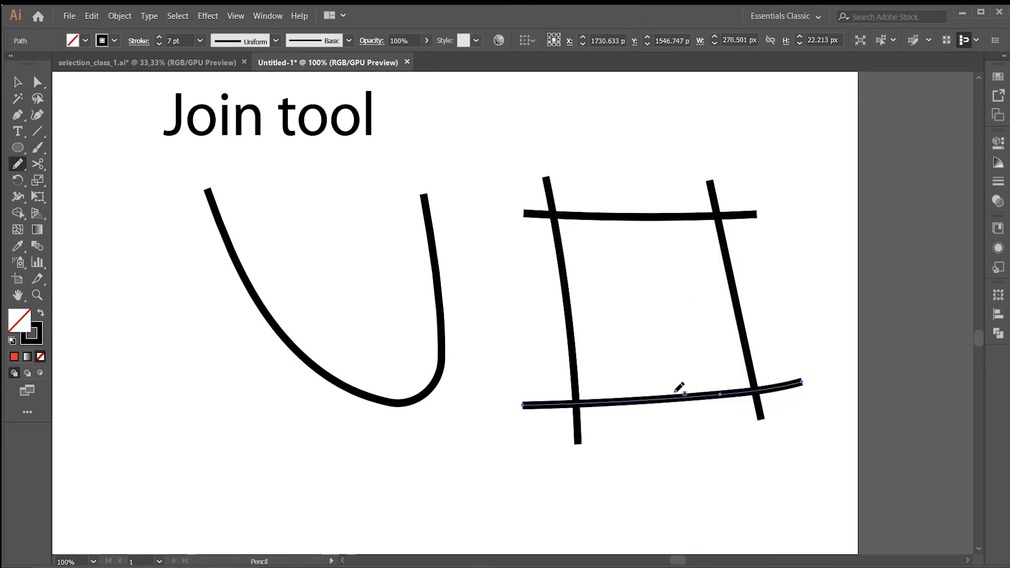
- Select the four crossing lines and join the upper-left corner with the Join tool, trimming its overhanging ends
left_click(18, 82)
mouse_move(489, 160)
left_mouse_down()
mouse_move(782, 264)
mouse_move(830, 392)
left_mouse_up()
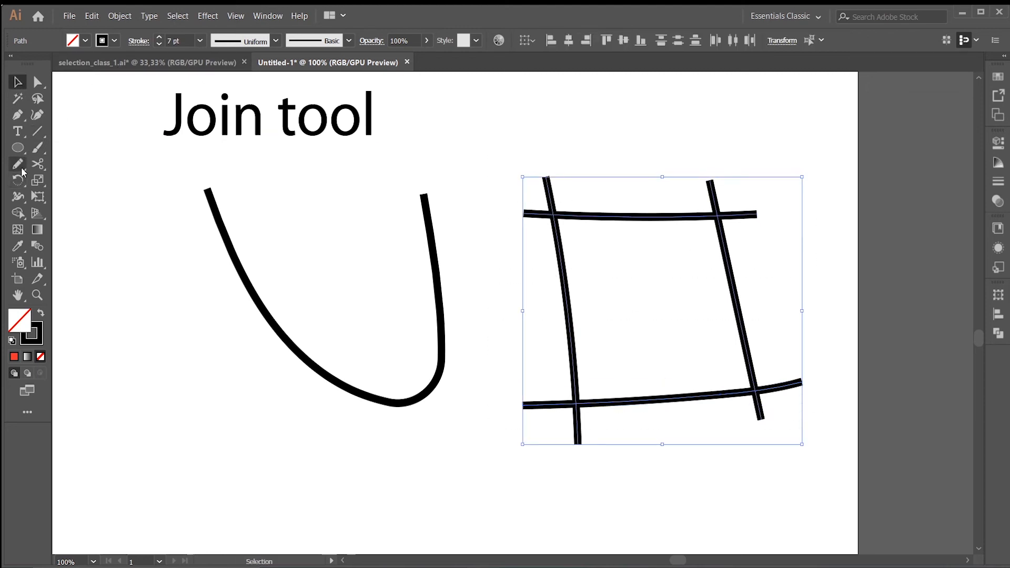
mouse_move(18, 164)
left_mouse_down()
mouse_move(76, 220)
mouse_move(74, 229)
left_mouse_up()
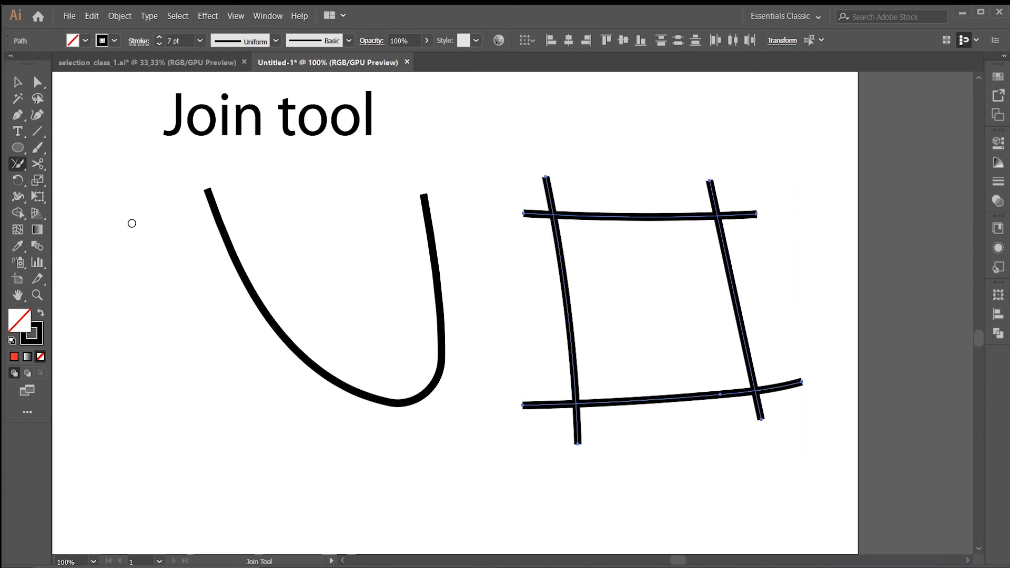
mouse_move(573, 155)
left_mouse_down()
mouse_move(560, 190)
mouse_move(515, 235)
left_mouse_up()
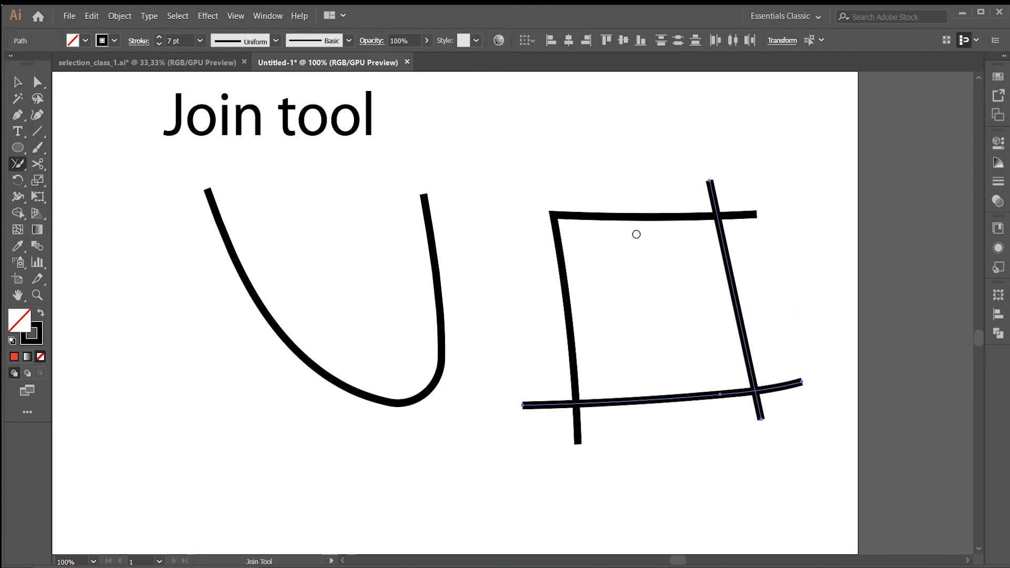
- Reselect all lines of the rough square and join its upper-right corner with the Join tool
mouse_move(689, 169)
left_mouse_down()
mouse_move(712, 200)
mouse_move(771, 239)
left_mouse_up()
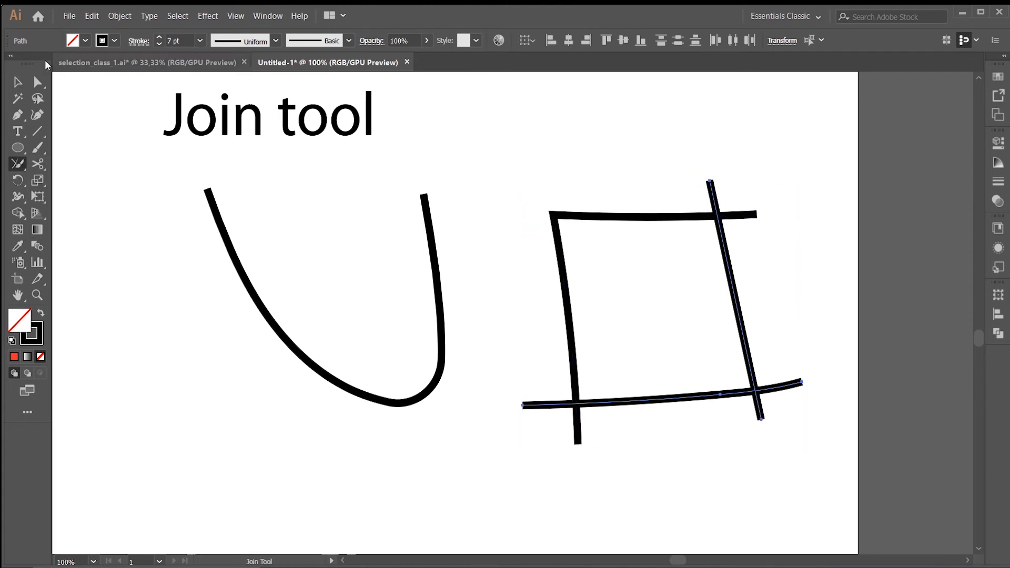
key("v")
left_click_drag(535, 156, 810, 423)
left_click(18, 164)
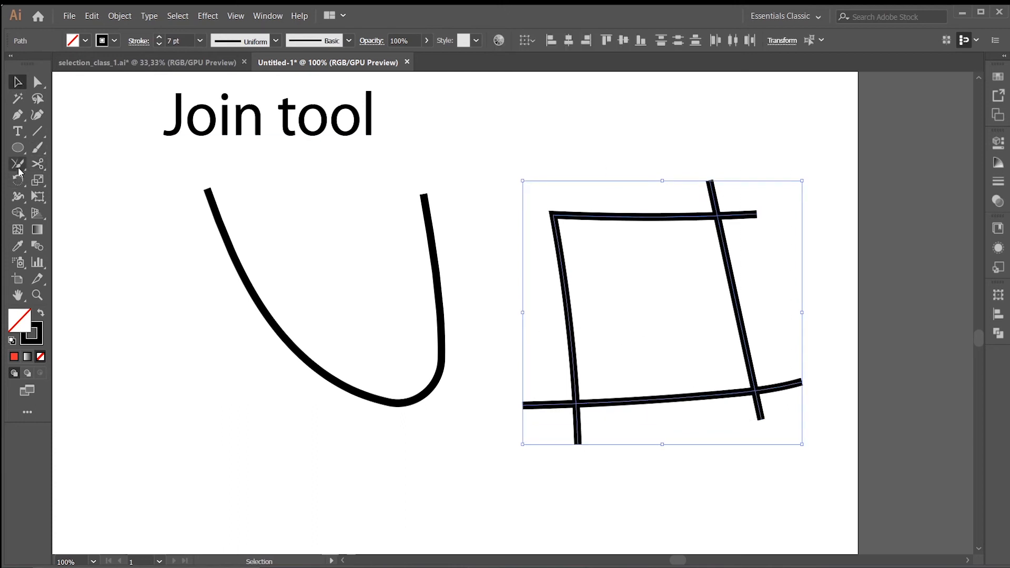
mouse_move(657, 183)
left_mouse_down()
mouse_move(724, 200)
mouse_move(767, 239)
left_mouse_up()
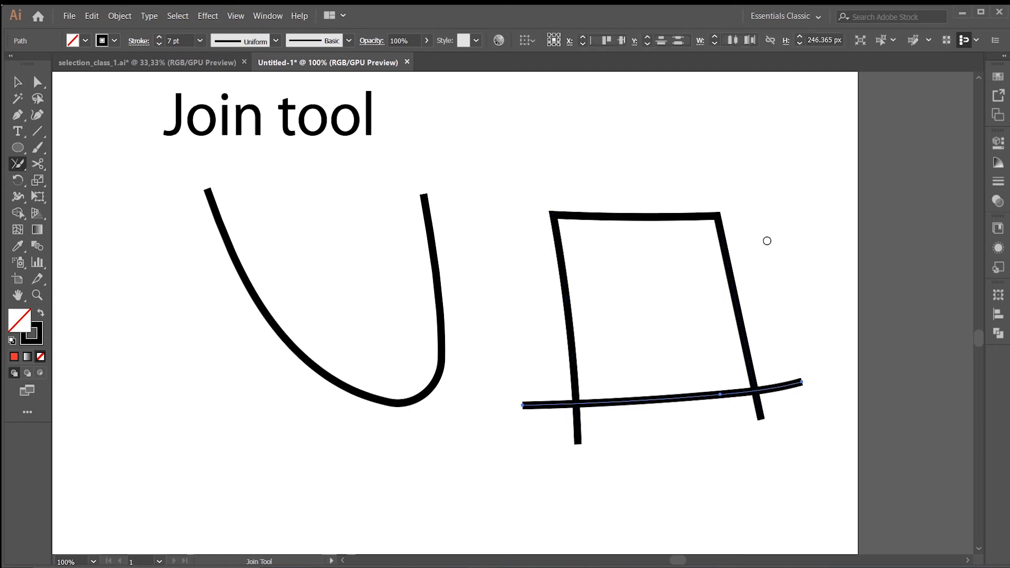
- Select the rough square's lines again and join its lower-right corner with the Join tool
left_click(24, 83)
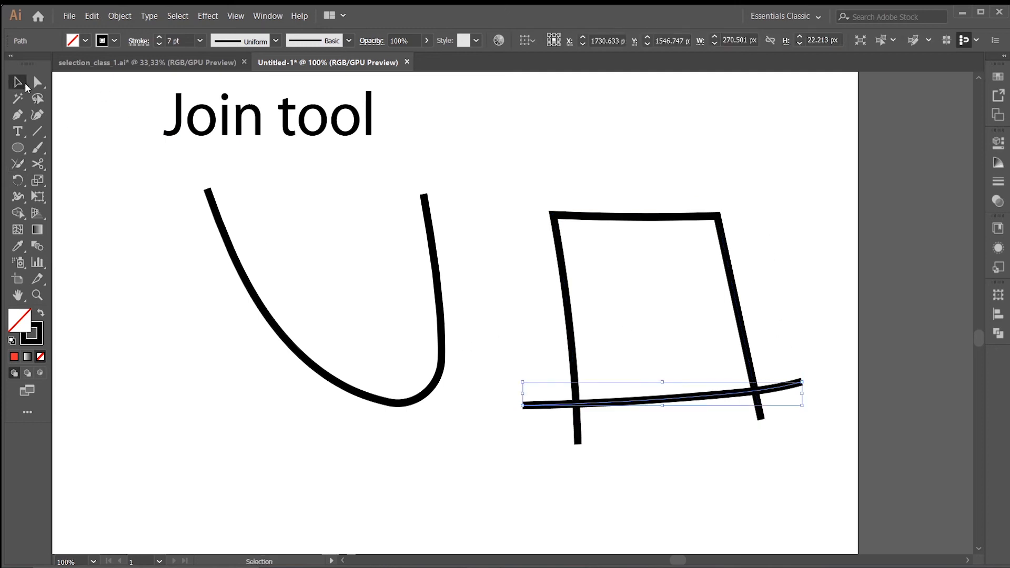
left_click(772, 455)
left_click_drag(803, 456, 534, 379)
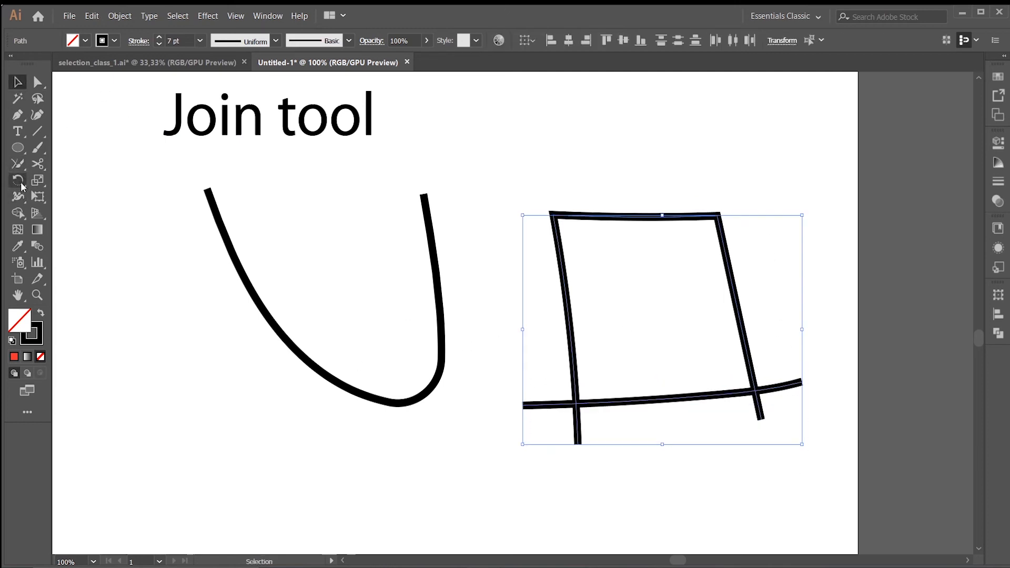
left_click(17, 164)
left_click_drag(783, 362, 737, 429)
- Select the path ends at the rough square's lower-left corner and join them to close the shape
left_click(17, 82)
left_click_drag(641, 467, 515, 332)
left_click(18, 163)
mouse_move(528, 380)
left_mouse_down()
mouse_move(587, 445)
mouse_move(617, 444)
left_mouse_up()
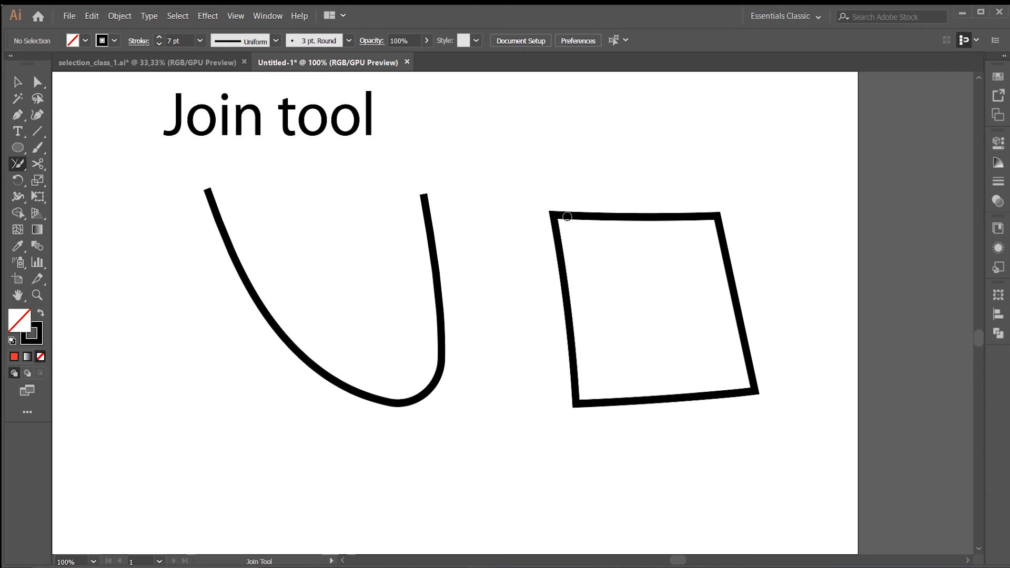
- Select the closed four-sided shape and move it slightly up and to the left
key("v")
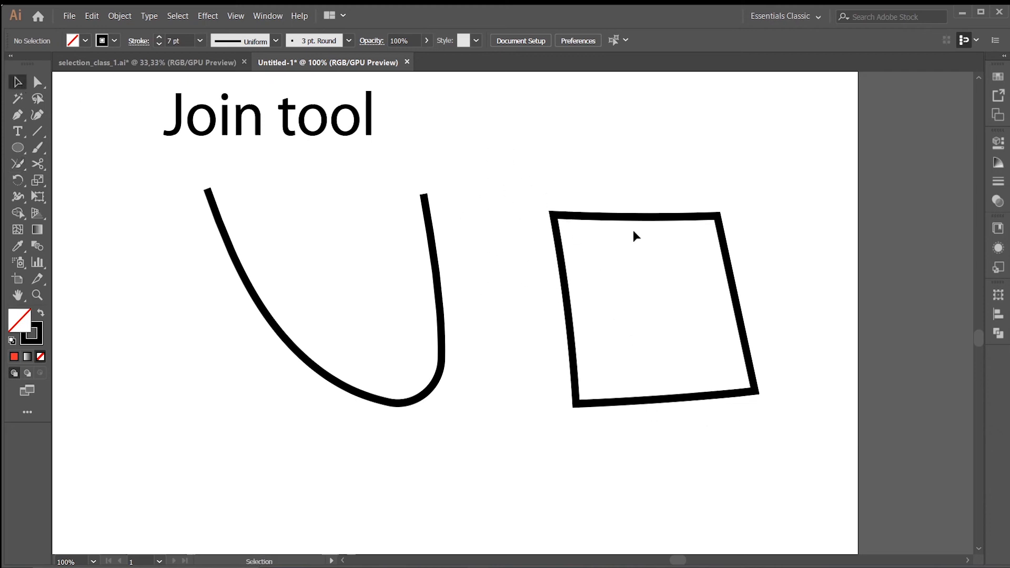
left_click_drag(479, 175, 761, 445)
left_click_drag(642, 219, 568, 193)
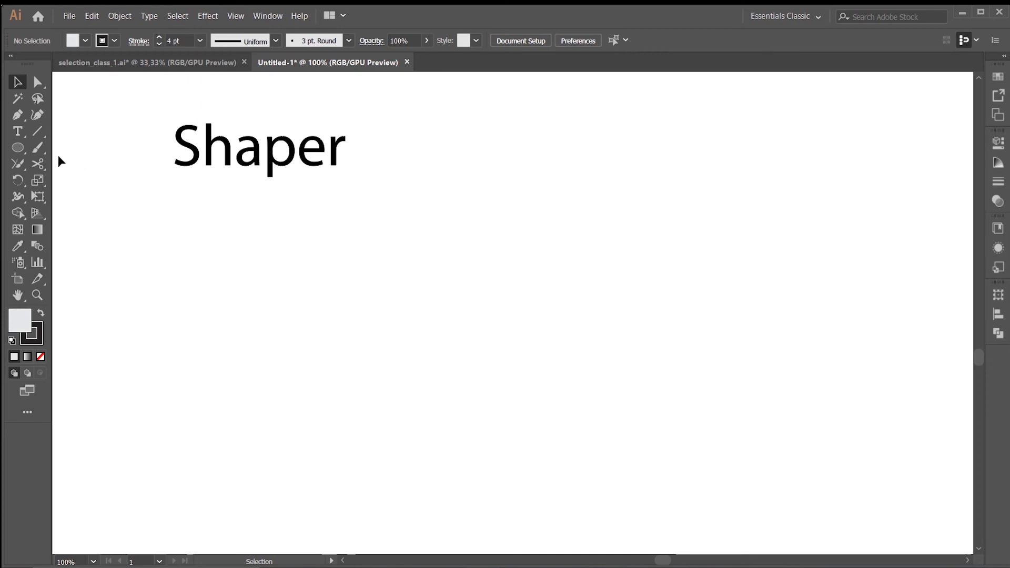
- Sketch two squares with the Shaper tool below the Shaper title, a larger one at the left and a smaller one beside it
left_click_drag(25, 166, 78, 167)
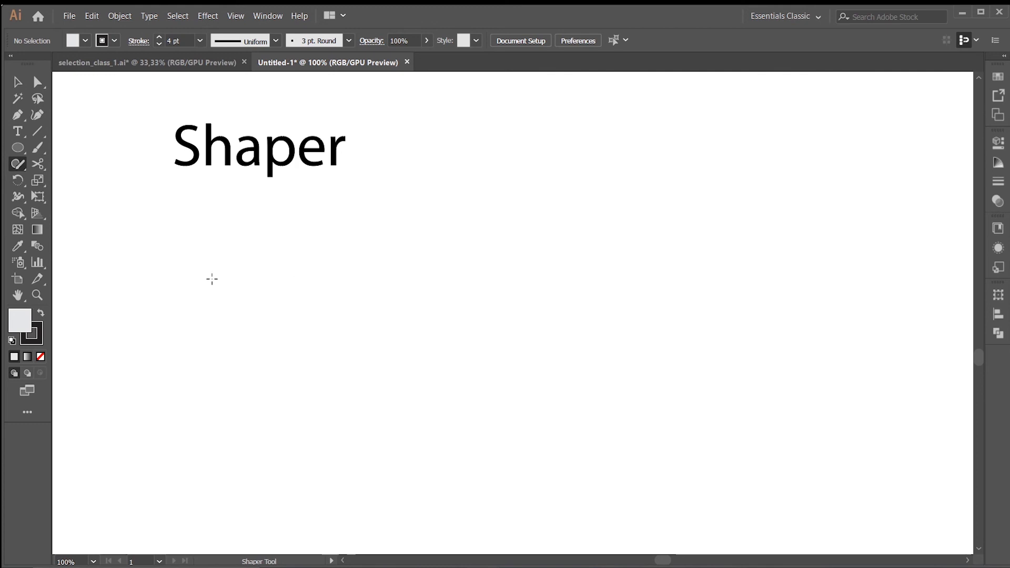
mouse_move(210, 264)
left_mouse_down()
mouse_move(373, 305)
mouse_move(221, 408)
mouse_move(211, 265)
left_mouse_up()
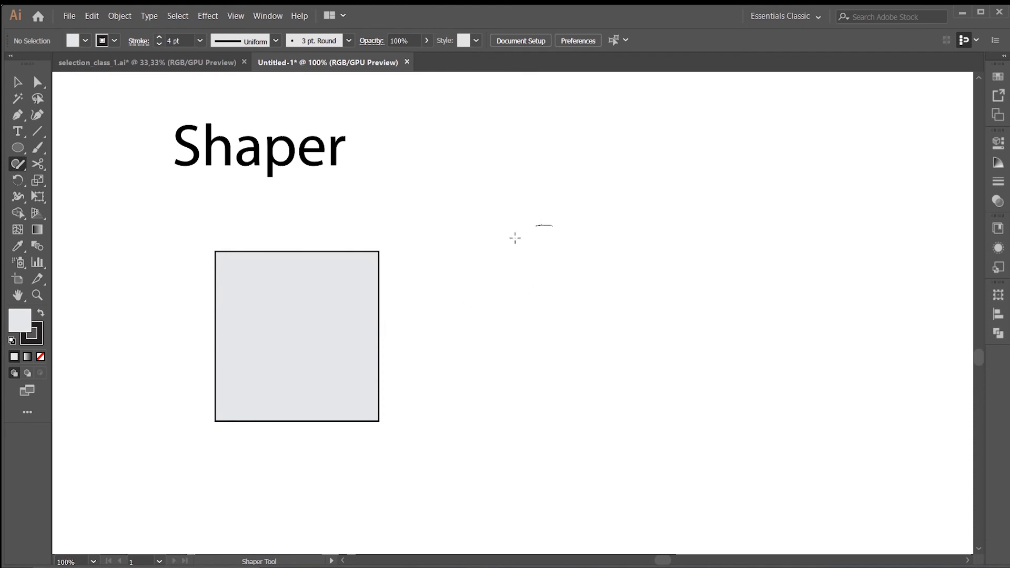
left_click_drag(515, 238, 547, 231)
- Sketch an ellipse overlapping the smaller square's upper-right corner, a circle at the far right and a wide ellipse below with the Shaper tool
mouse_move(719, 157)
left_mouse_down()
mouse_move(623, 233)
mouse_move(787, 224)
mouse_move(753, 171)
mouse_move(708, 154)
left_mouse_up()
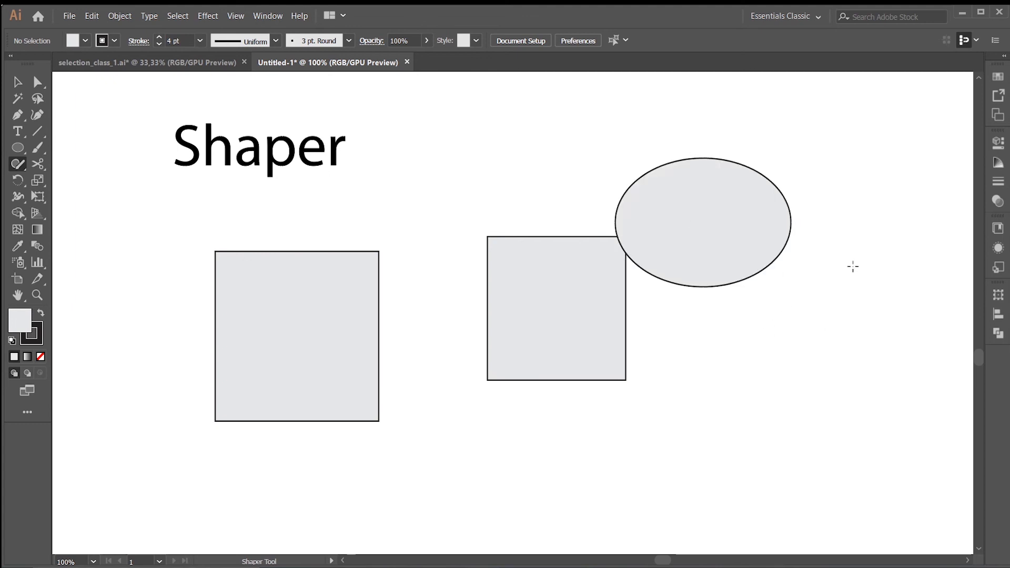
mouse_move(851, 296)
left_mouse_down()
mouse_move(799, 294)
mouse_move(762, 400)
mouse_move(904, 397)
mouse_move(898, 336)
mouse_move(870, 311)
mouse_move(786, 299)
left_mouse_up()
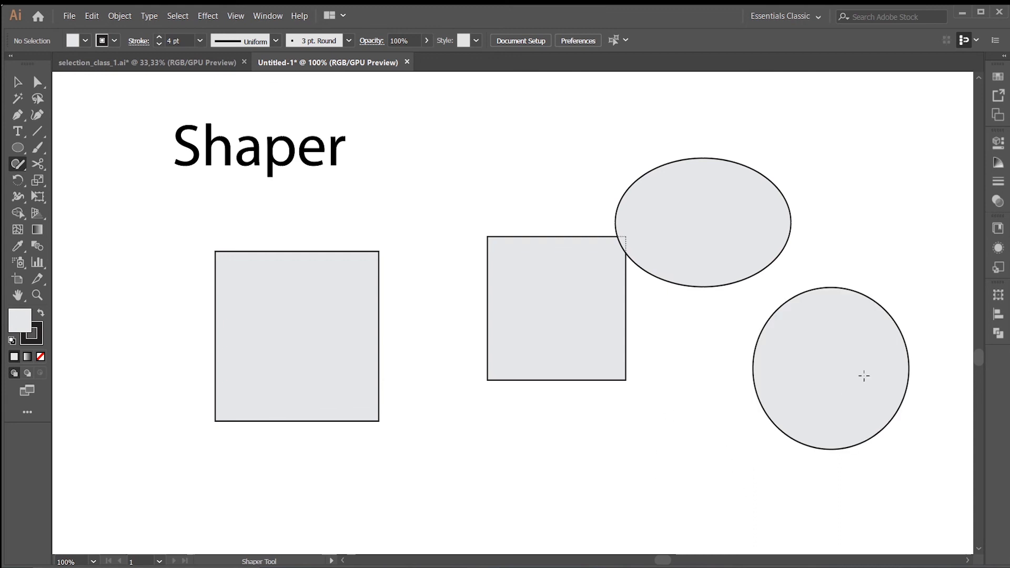
mouse_move(661, 410)
left_mouse_down()
mouse_move(635, 507)
mouse_move(722, 460)
mouse_move(655, 421)
left_mouse_up()
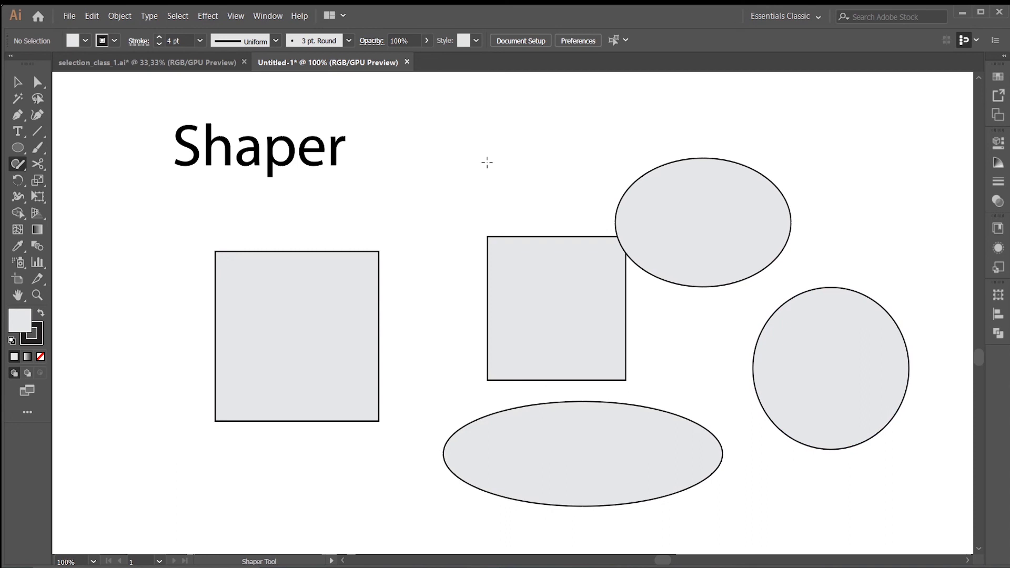
- Sketch a triangle beside the Shaper title and a hexagon left of the large square with the Shaper tool
mouse_move(482, 109)
left_mouse_down()
mouse_move(347, 227)
mouse_move(579, 212)
mouse_move(527, 122)
mouse_move(483, 93)
mouse_move(399, 181)
mouse_move(513, 169)
mouse_move(460, 104)
left_mouse_up()
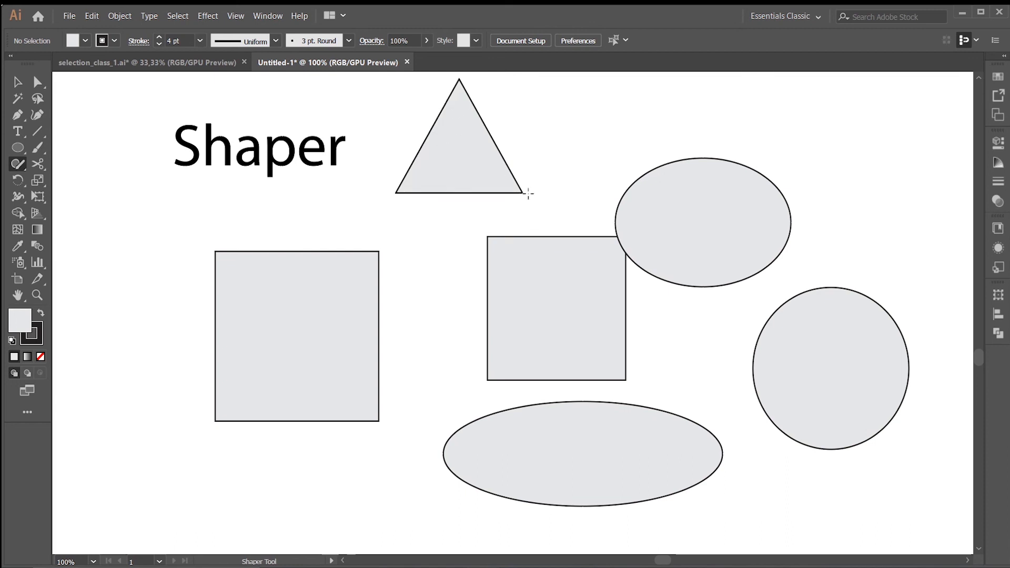
mouse_move(111, 228)
left_mouse_down()
mouse_move(184, 233)
mouse_move(201, 305)
mouse_move(170, 382)
mouse_move(87, 376)
mouse_move(78, 295)
mouse_move(114, 227)
left_mouse_up()
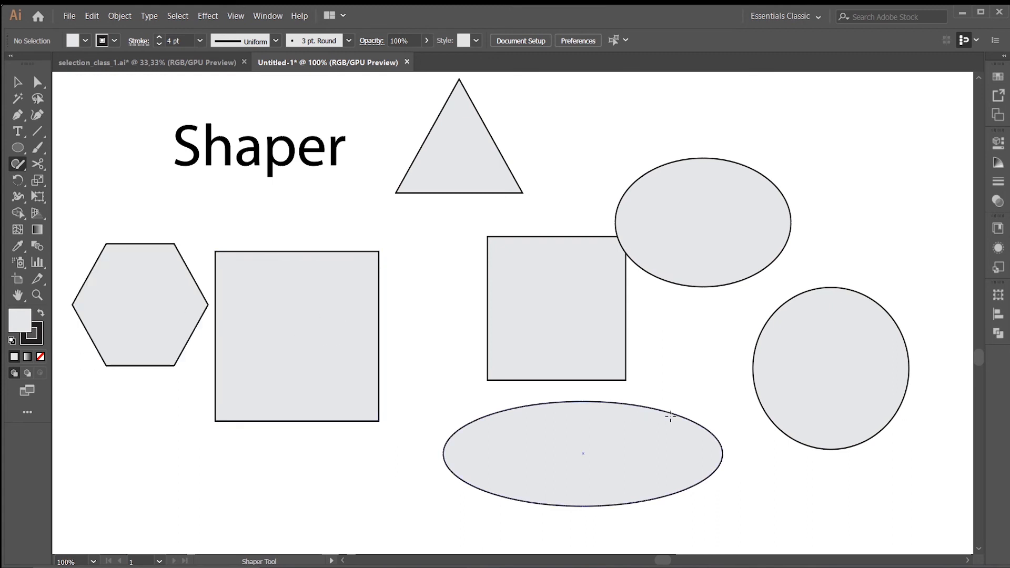